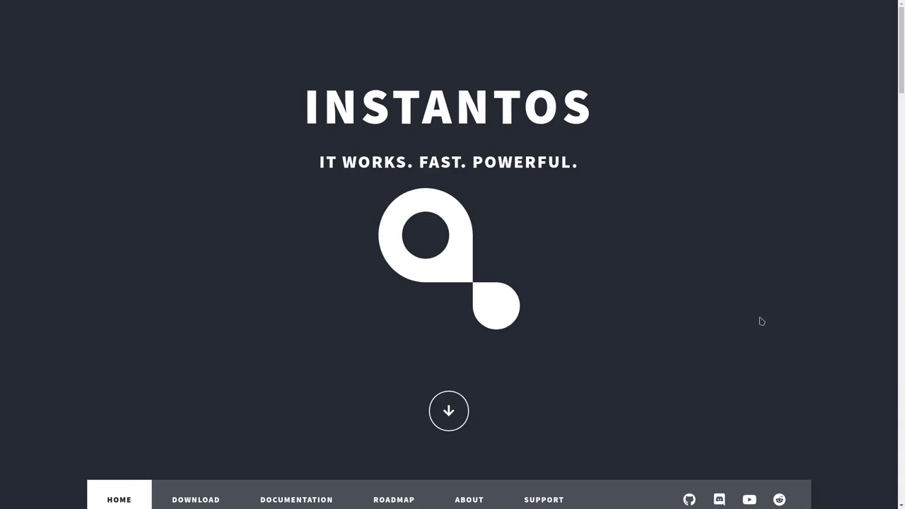
Step: Boot the 'instantOS Linux install medium' entry from the boot menu
scroll(537, 192, "down", 4)
scroll(523, 252, "down", 3)
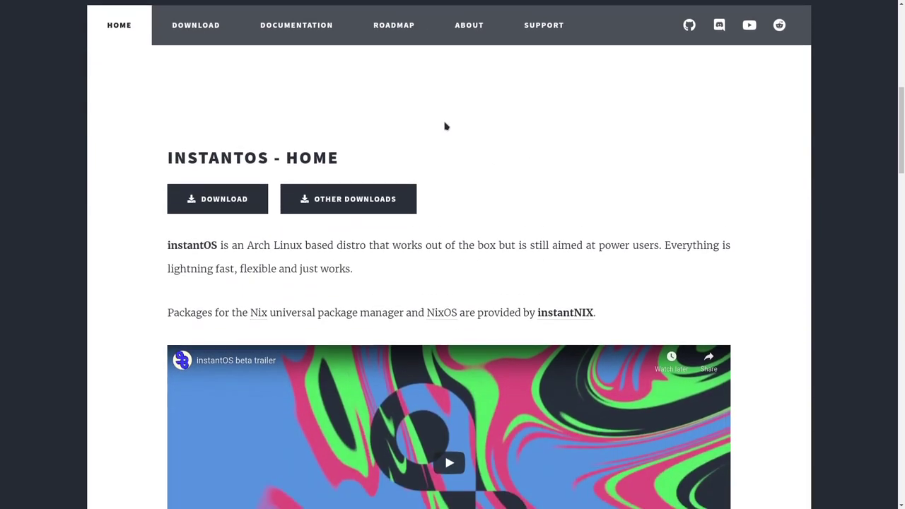
scroll(448, 127, "up", 2)
scroll(478, 130, "up", 5)
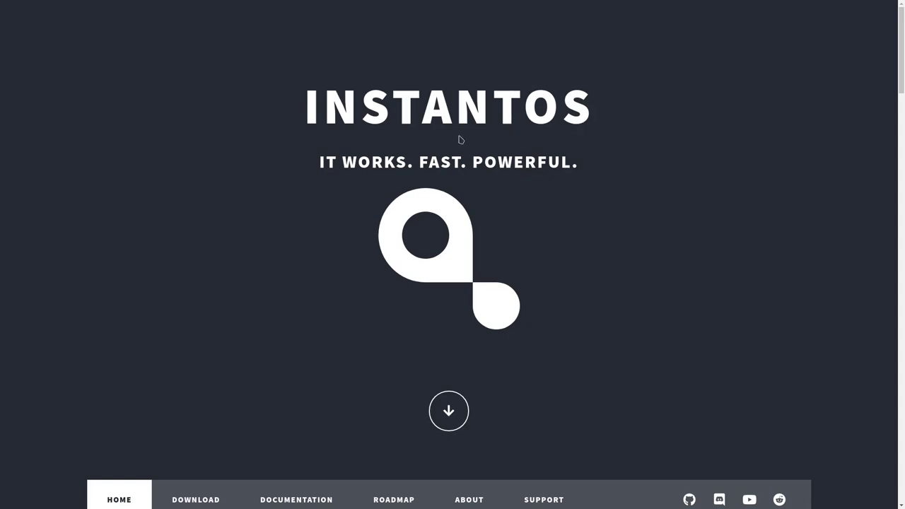
scroll(458, 138, "down", 8)
scroll(426, 227, "down", 2)
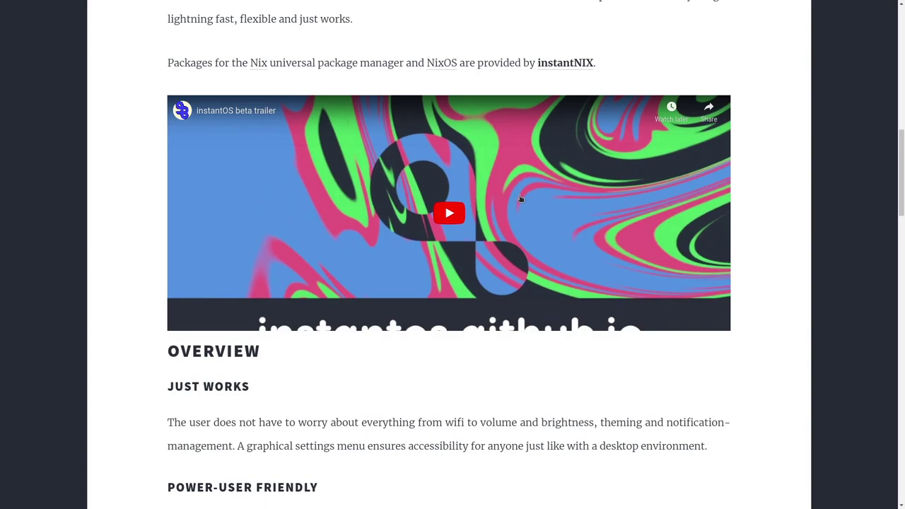
scroll(520, 200, "down", 5)
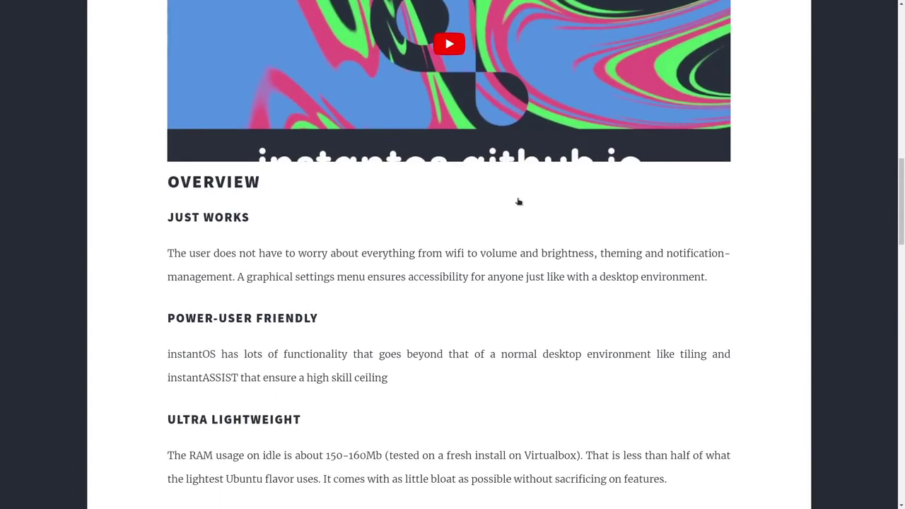
scroll(526, 197, "down", 7)
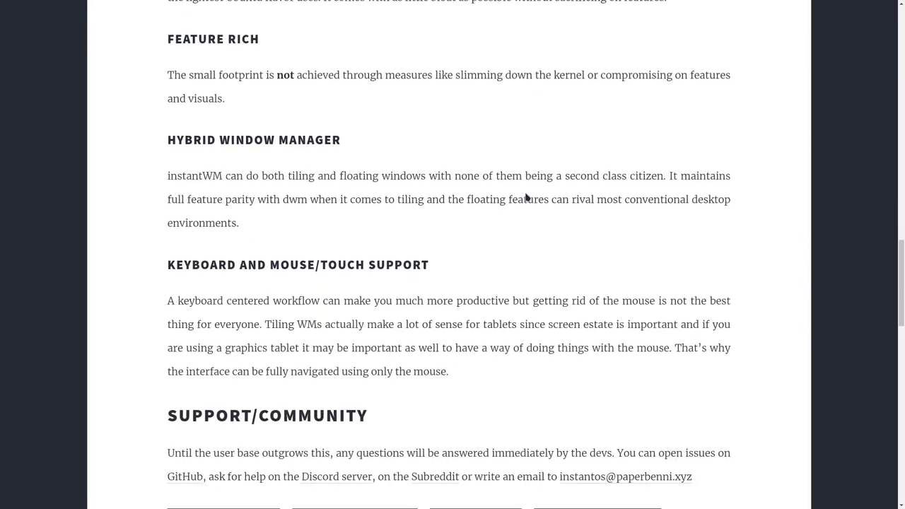
scroll(526, 197, "down", 5)
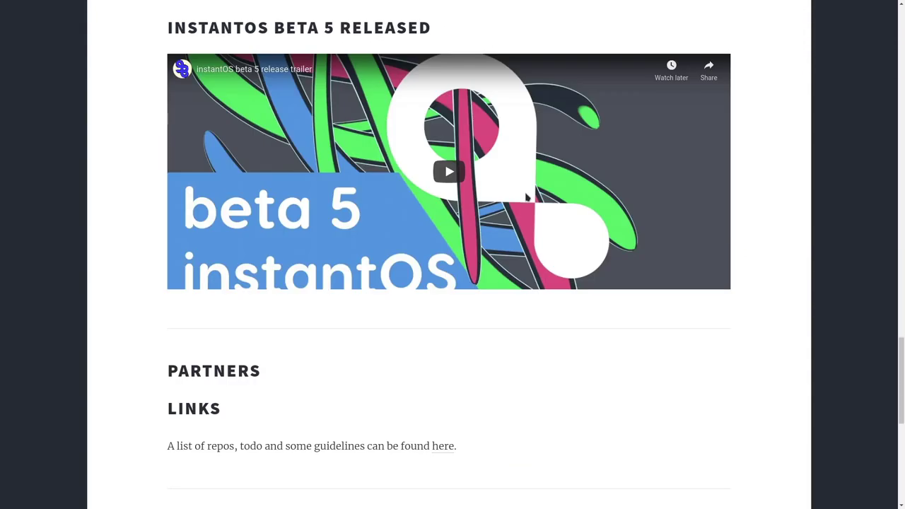
scroll(526, 197, "down", 1)
scroll(526, 197, "up", 2)
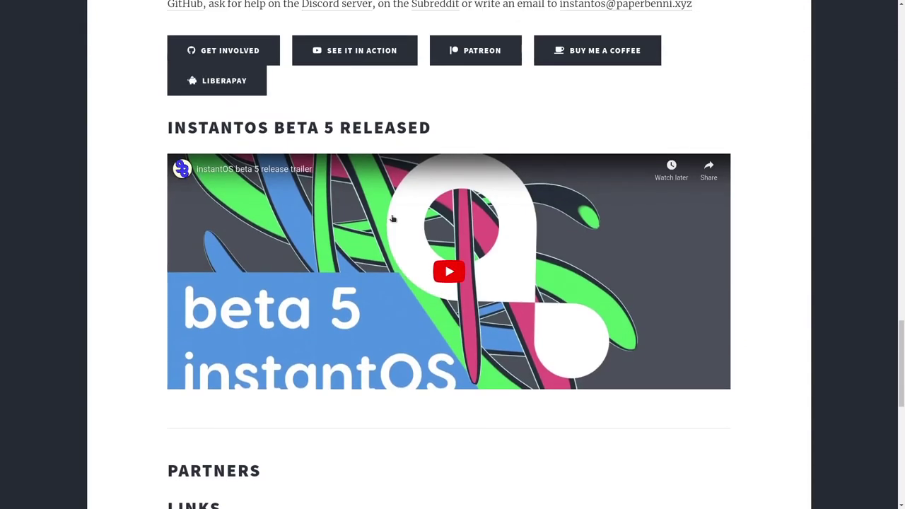
scroll(526, 197, "down", 2)
scroll(524, 193, "down", 1)
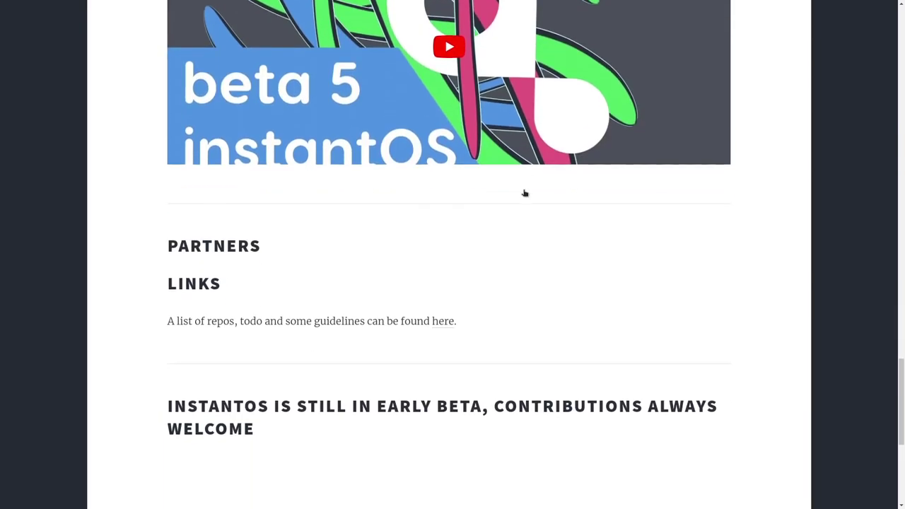
scroll(524, 193, "up", 6)
scroll(527, 190, "up", 8)
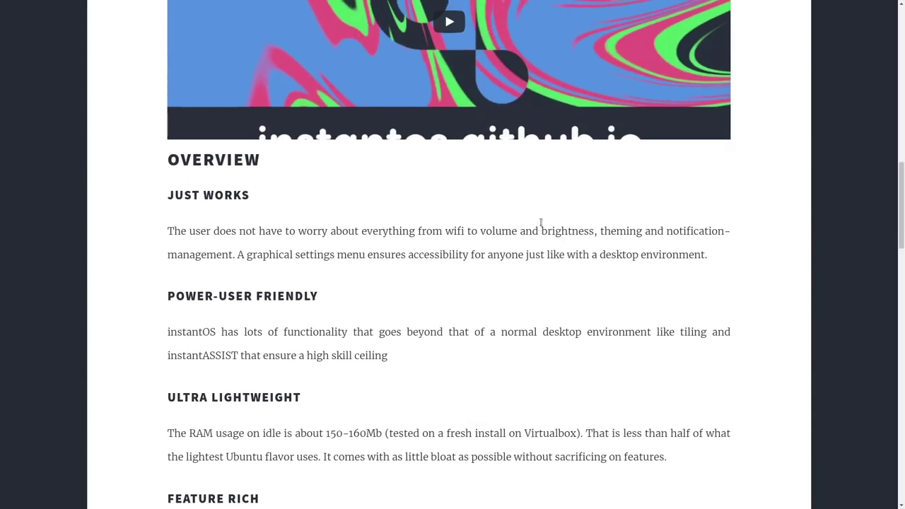
scroll(561, 222, "up", 7)
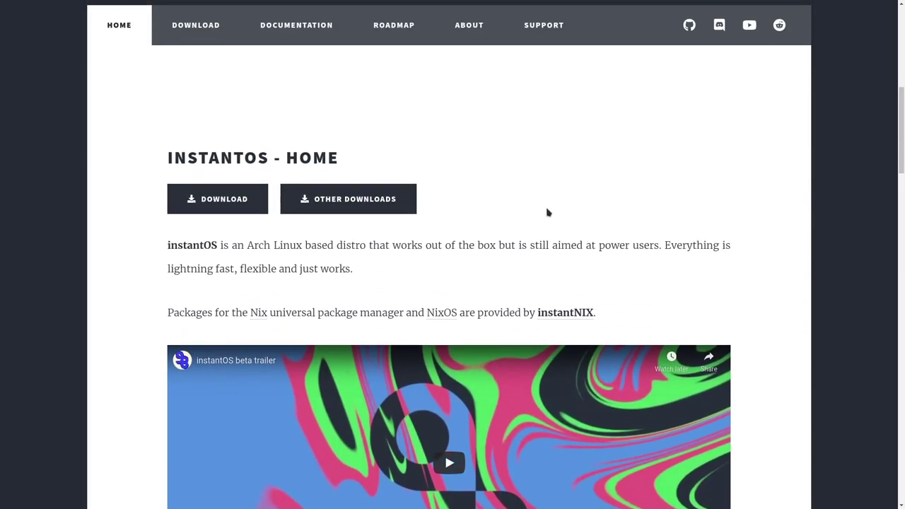
scroll(548, 212, "up", 7)
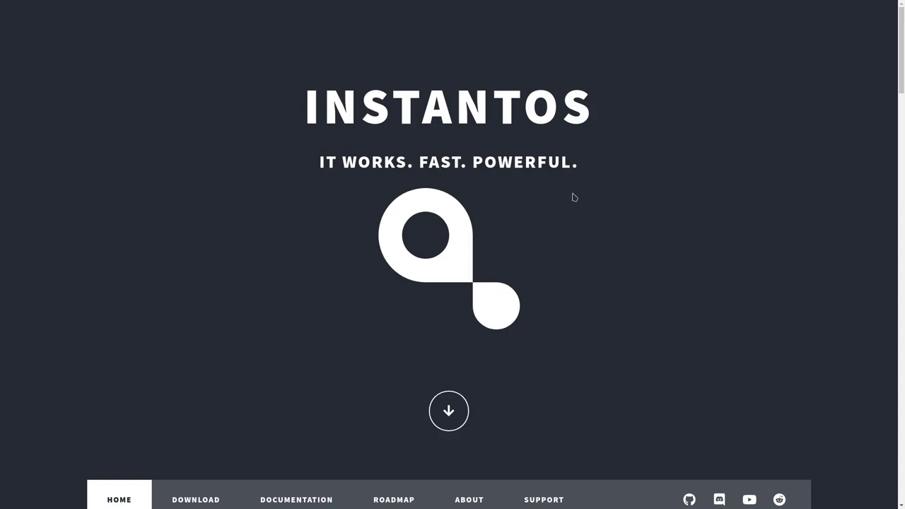
scroll(709, 247, "down", 4)
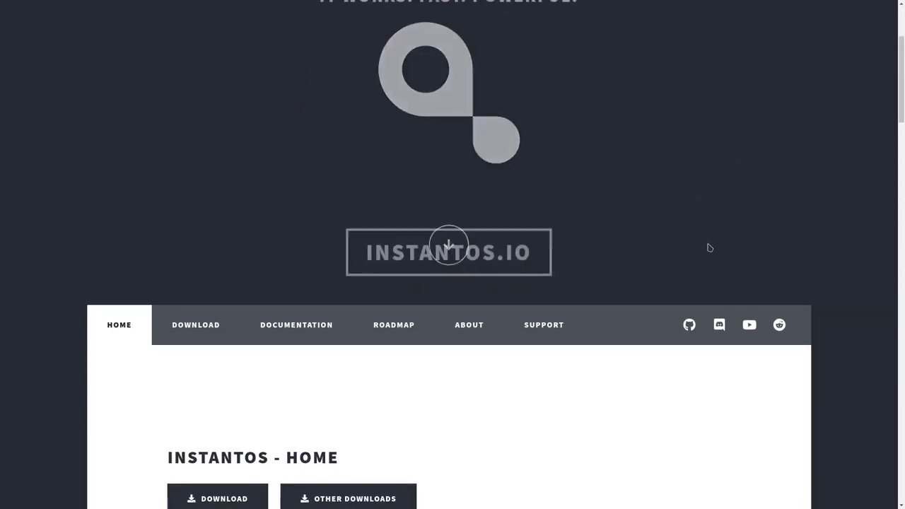
scroll(709, 245, "up", 5)
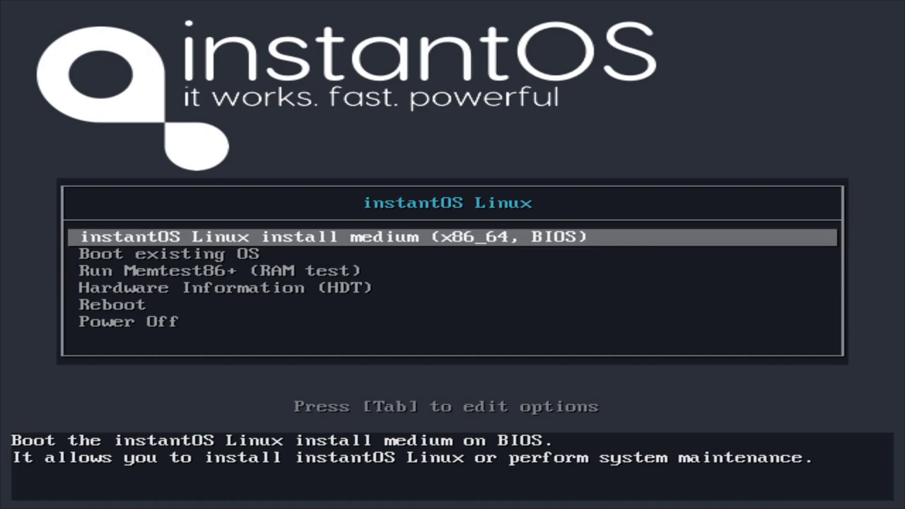
key("Down")
key("Up")
key("Down")
key("Down")
key("Down")
key("Down")
key("Up")
key("Up")
key("Up")
key("Up")
key("Down")
key("Up")
key("Return")
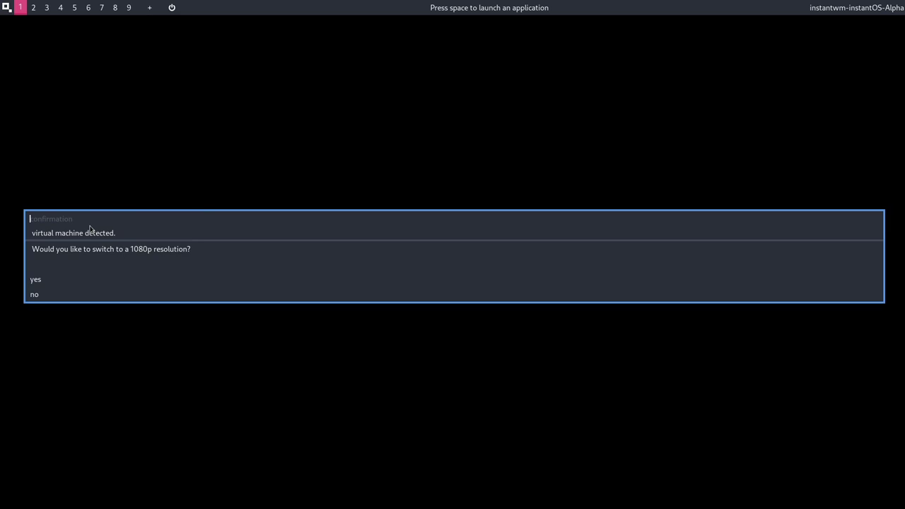
Step: Answer yes to switching the virtual machine to 1080p resolution
left_click(121, 284)
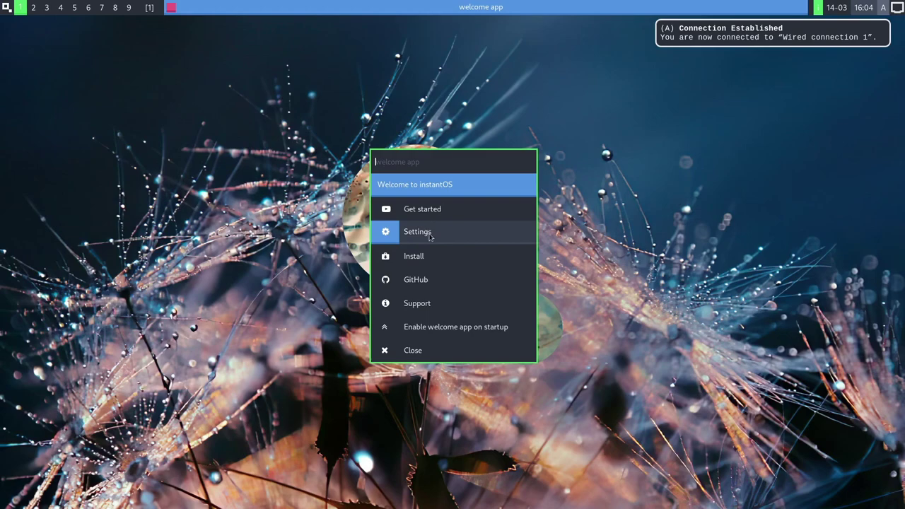
Step: Choose Install in the welcome app to launch the instantOS installer
left_click(433, 256)
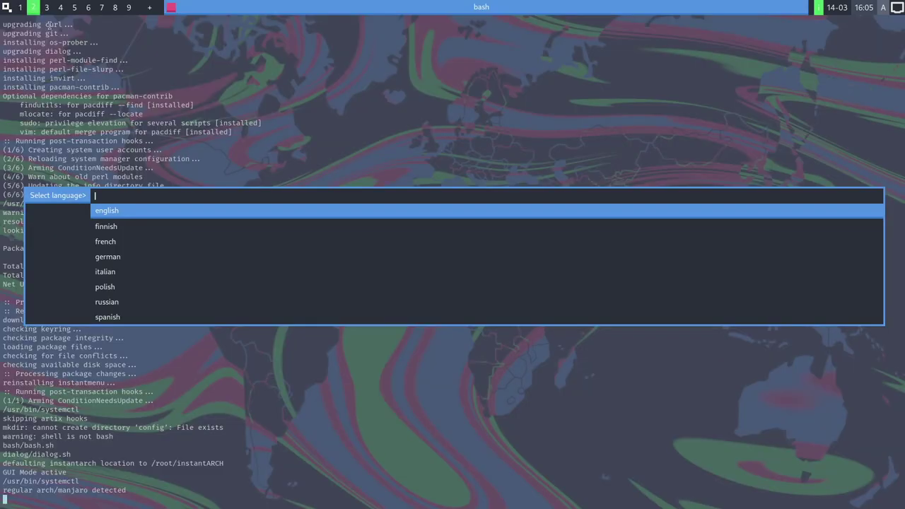
Step: Pick a language in the installer's Select language menu, viewing it on workspace 2
key("Up")
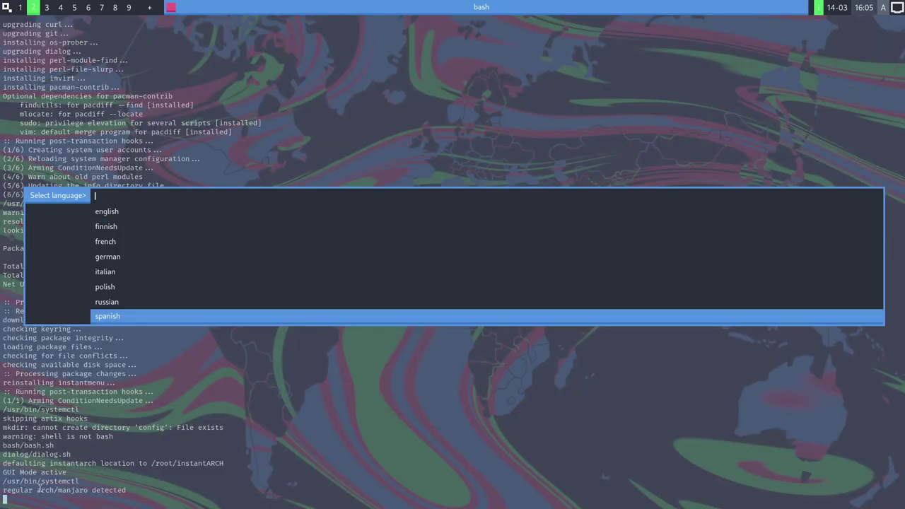
key("ctrl+y")
left_click(32, 10)
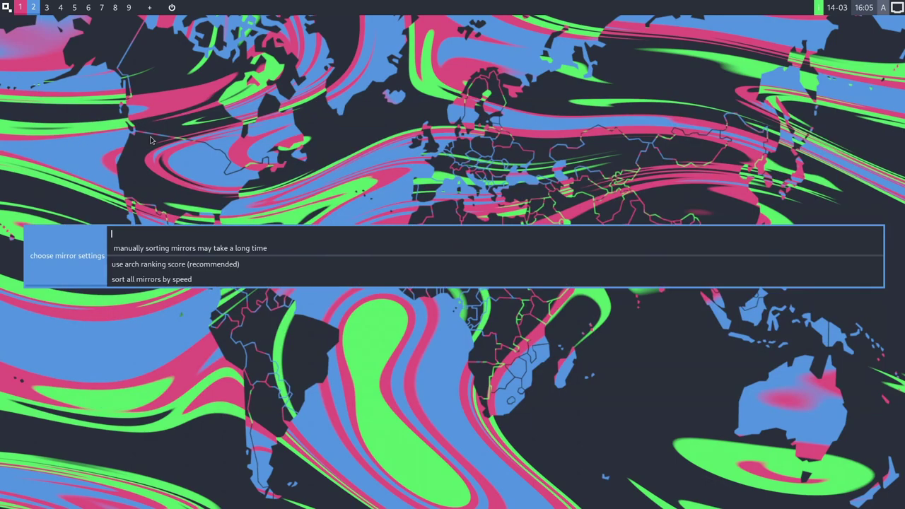
Step: Rank mirrors by Arch ranking score and declare a kvm/qemu virtual machine
left_click(163, 265)
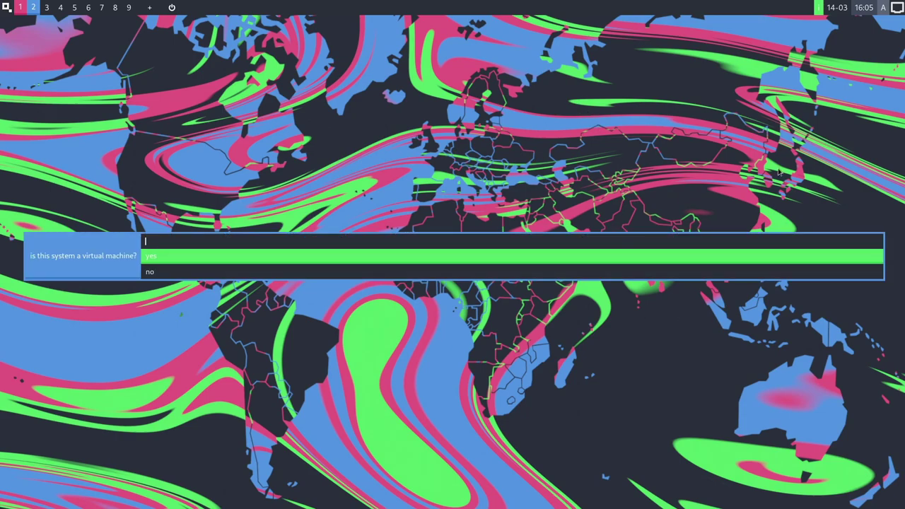
key("Down")
left_click(159, 256)
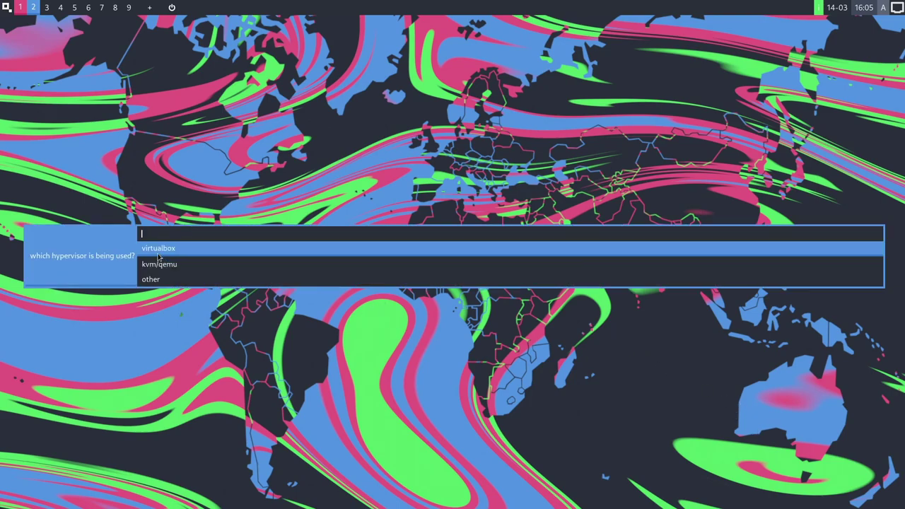
left_click(159, 264)
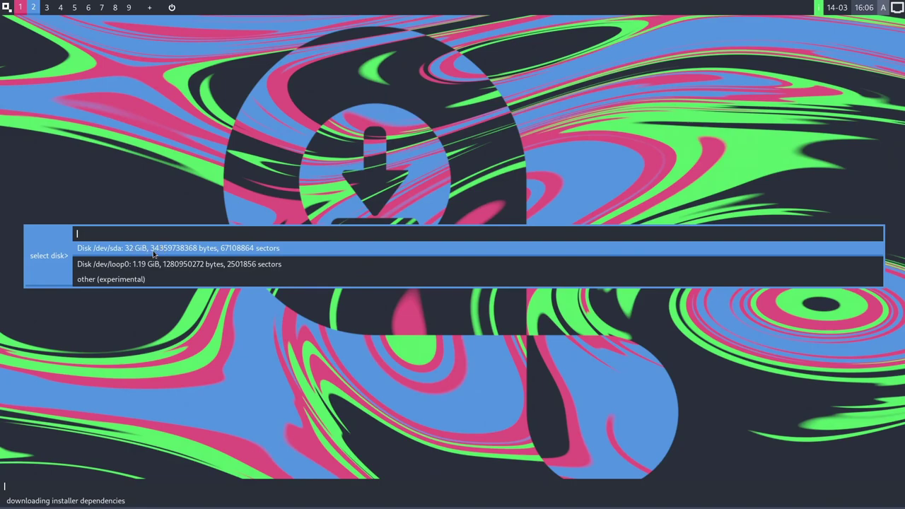
Step: Install onto the 32 GiB /dev/sda disk, confirm erasing it, and enter the new username
left_click(152, 253)
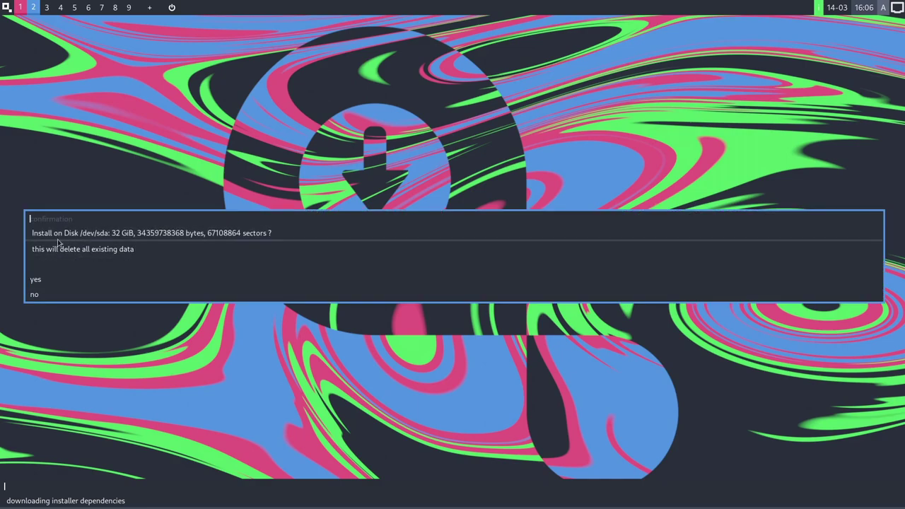
left_click(54, 281)
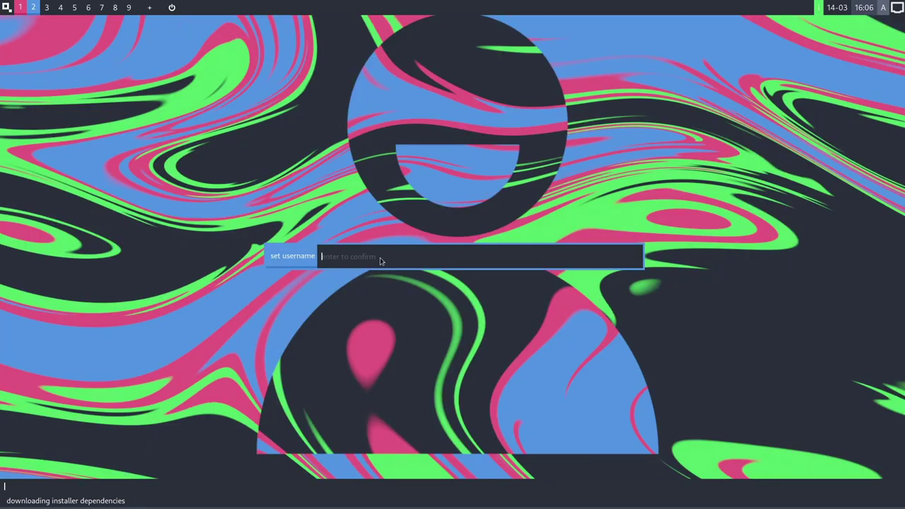
type("david")
key("Return")
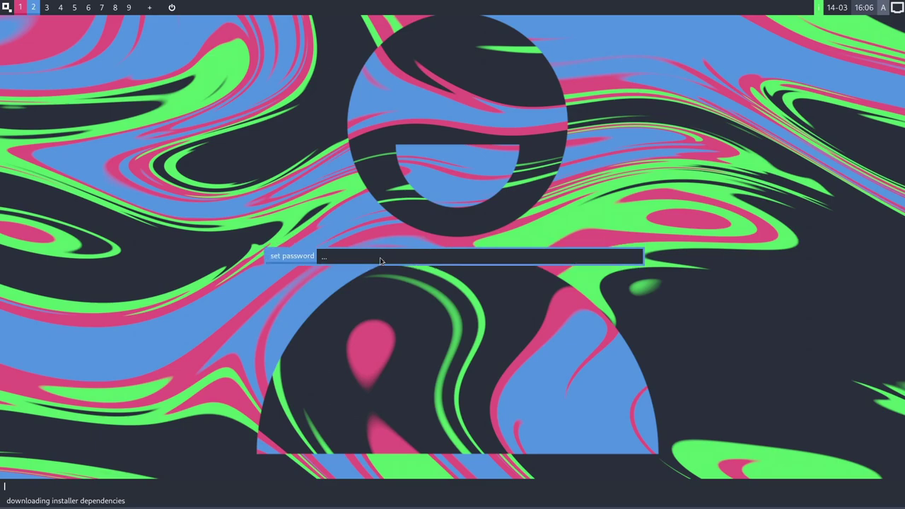
Step: Confirm the user password and name the computer InstantOS
key("Return")
key("Return")
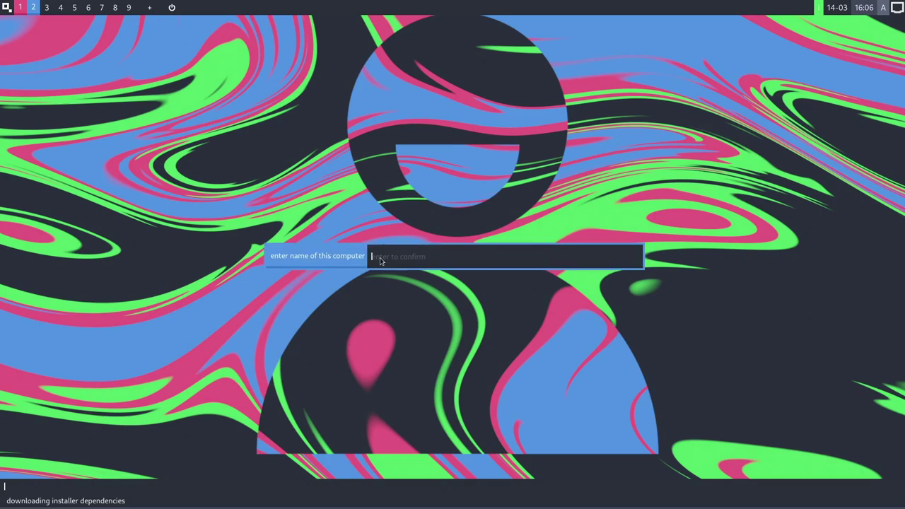
type("InstantOS")
key("Return")
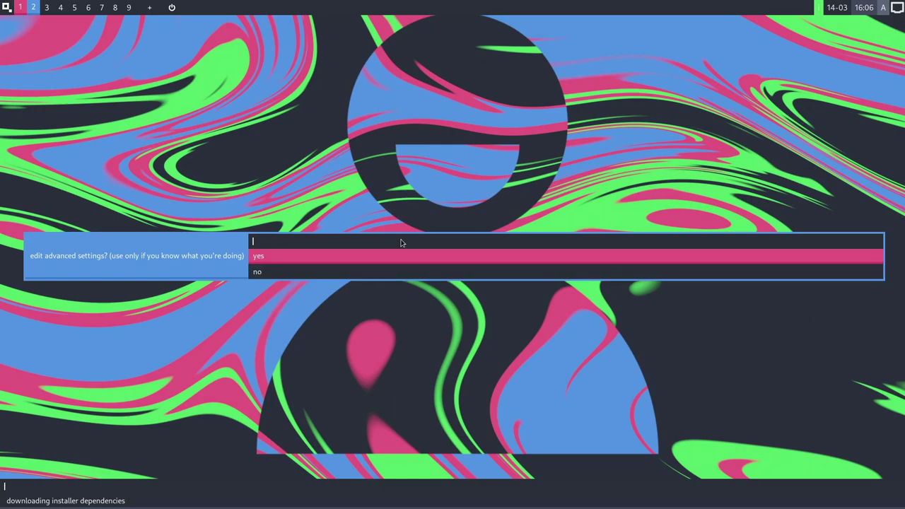
Step: In advanced settings, enable automatic login and keep the standard linux kernel
key("Return")
key("Return")
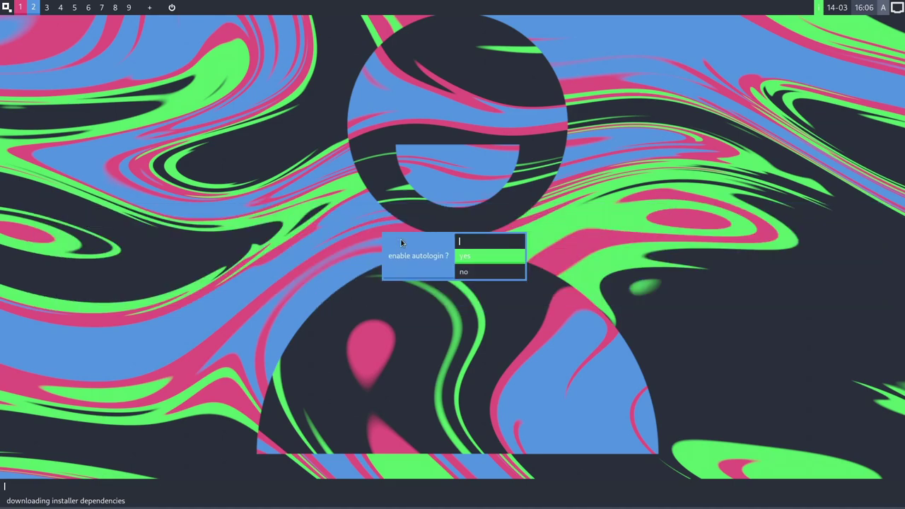
key("Return")
key("Down")
key("Down")
key("Return")
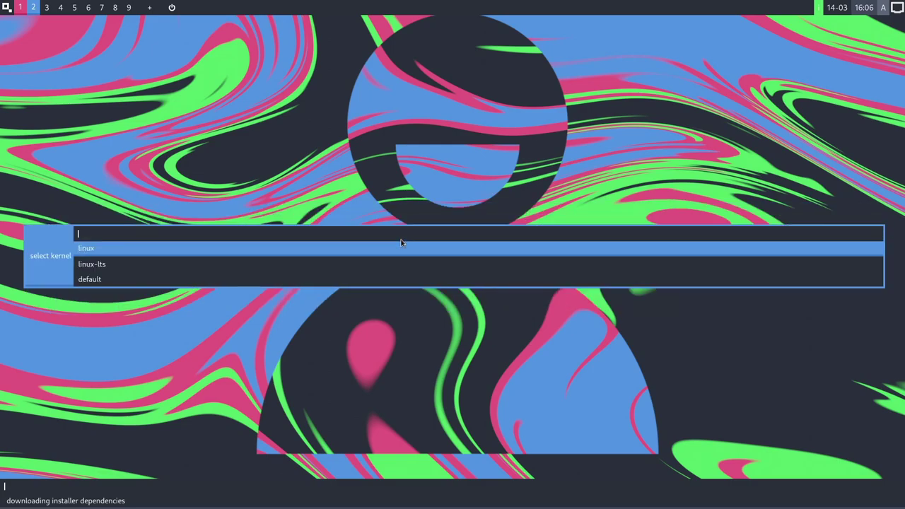
key("Down")
key("Up")
key("Down")
key("Down")
key("Up")
key("Up")
key("Return")
key("Down")
key("Down")
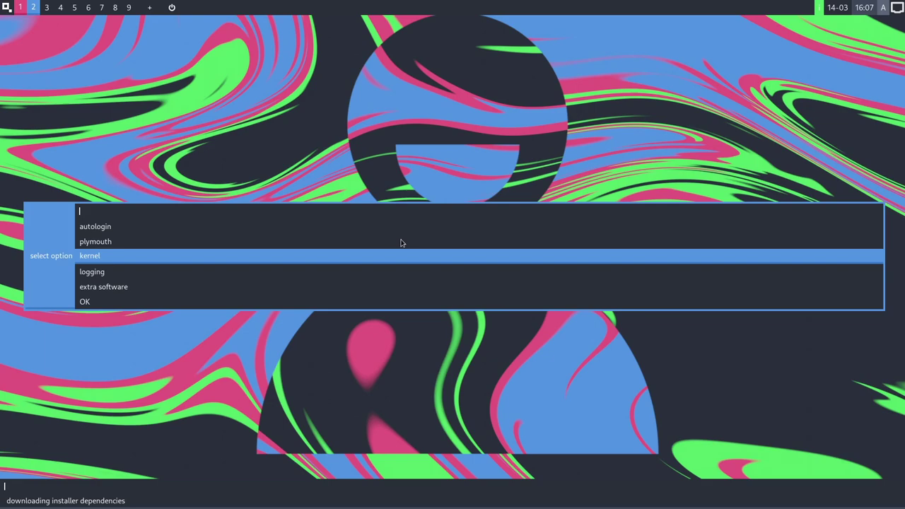
Step: Turn on backing up the installation logs to ix.io
key("Down")
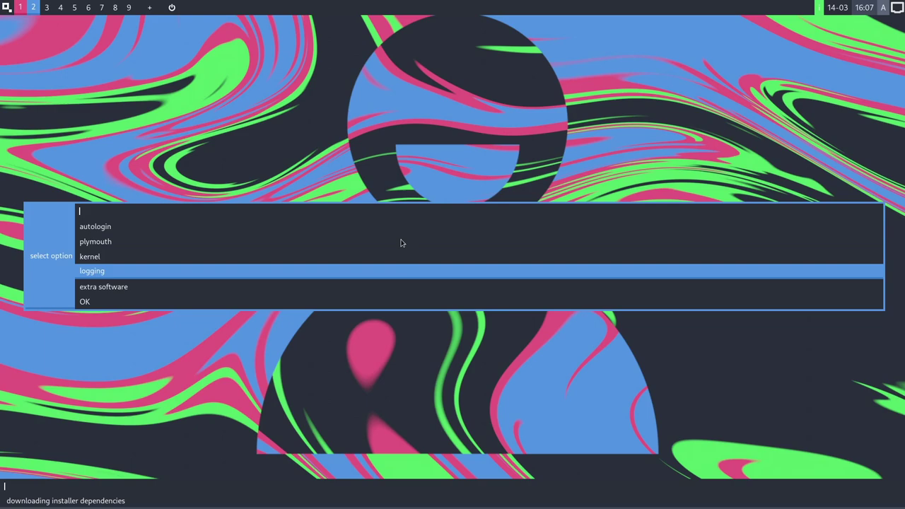
key("Return")
key("Up")
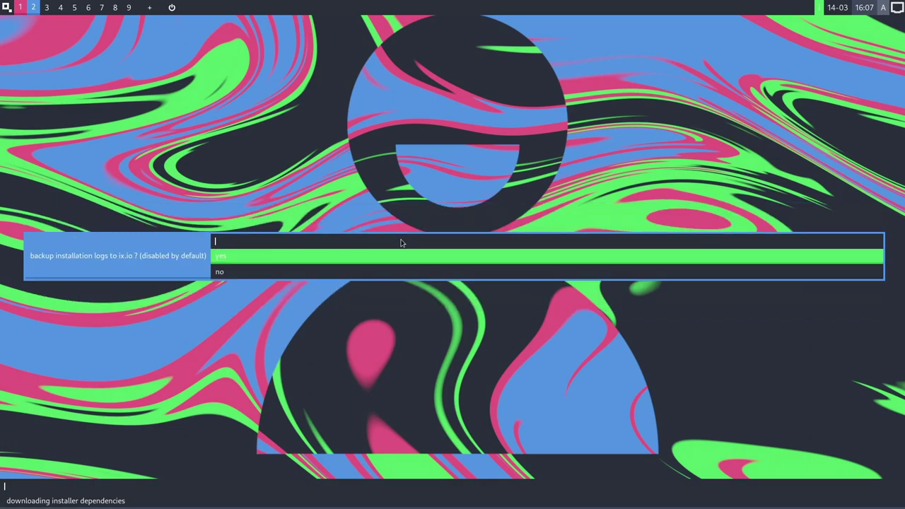
key("Return")
Step: Tick 5 pcmanfm in the extra software checklist and confirm with OK
key("Down")
key("Down")
key("Down")
key("Down")
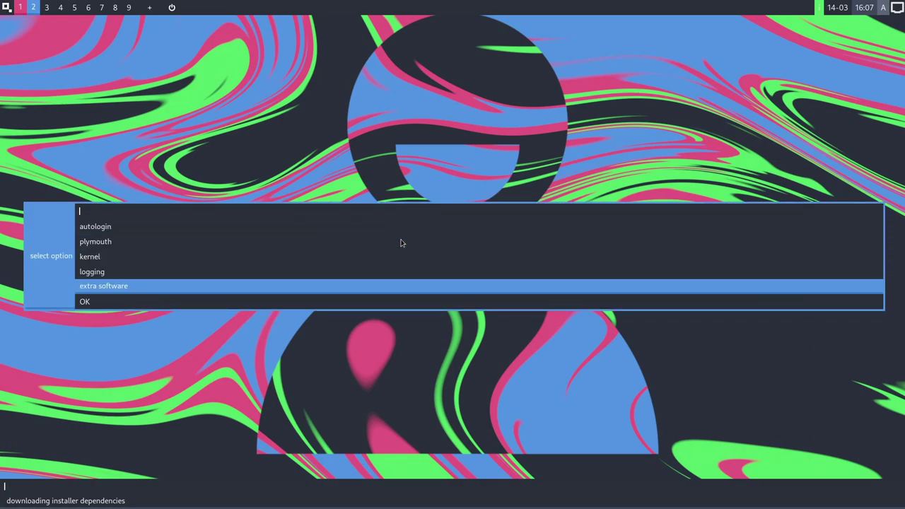
key("Return")
key("Down")
key("Up")
key("Down")
key("Down")
key("Up")
key("Up")
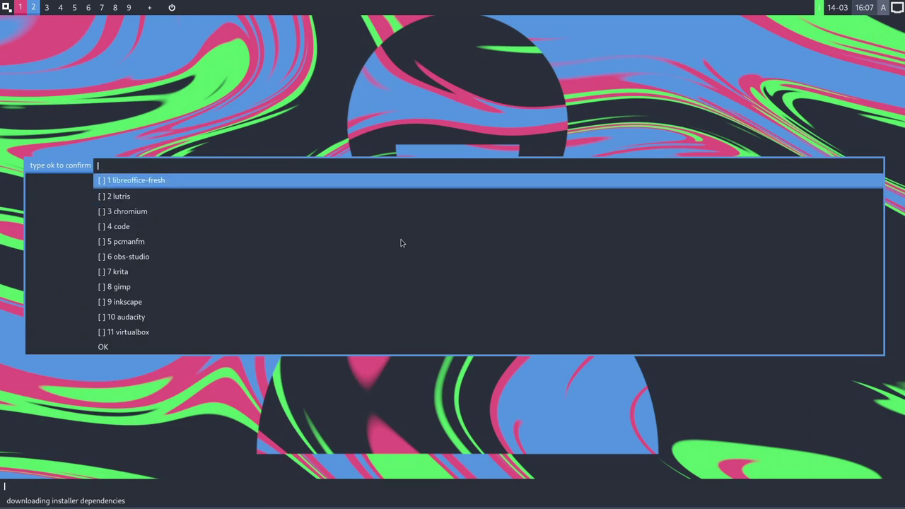
key("Down")
key("Down")
key("Down")
key("Down")
key("Up")
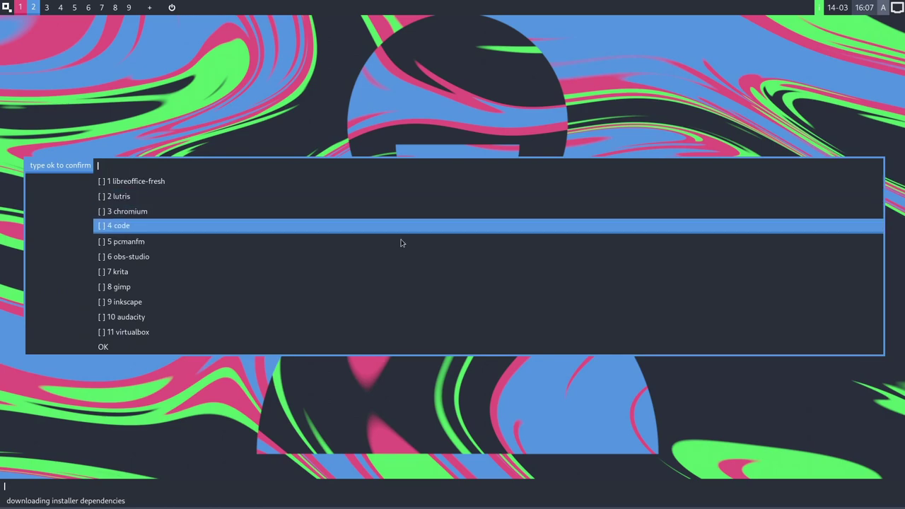
key("Down")
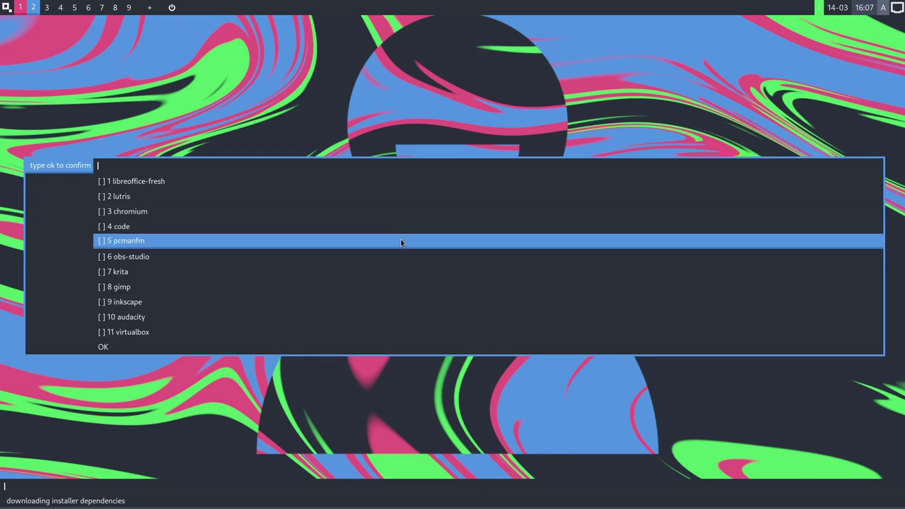
key("Up")
key("Up")
key("Up")
key("Up")
key("Down")
key("Down")
key("Down")
key("Down")
key("Return")
key("Down")
key("Down")
key("Down")
key("Down")
key("Down")
key("Down")
key("Down")
key("Down")
key("Down")
key("Down")
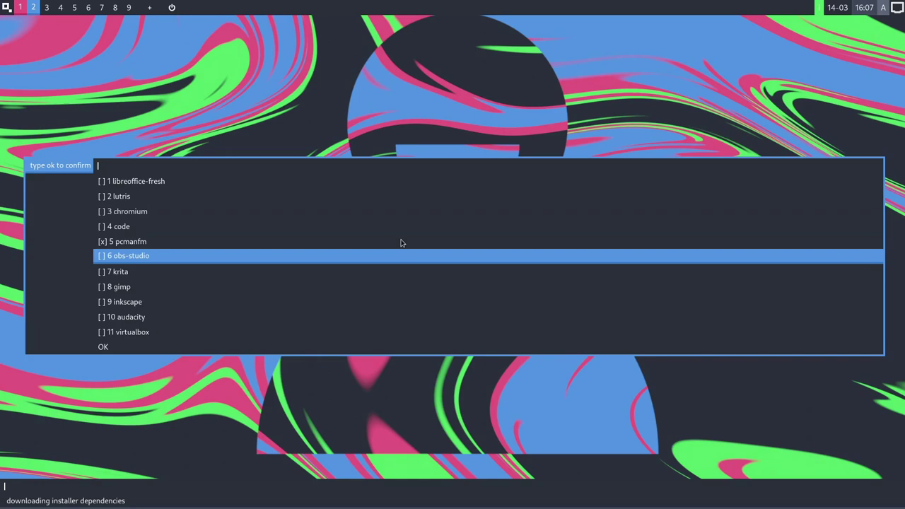
key("Down")
key("Up")
key("Up")
key("Up")
key("Up")
key("Up")
key("Down")
key("Down")
key("Down")
key("Down")
key("Down")
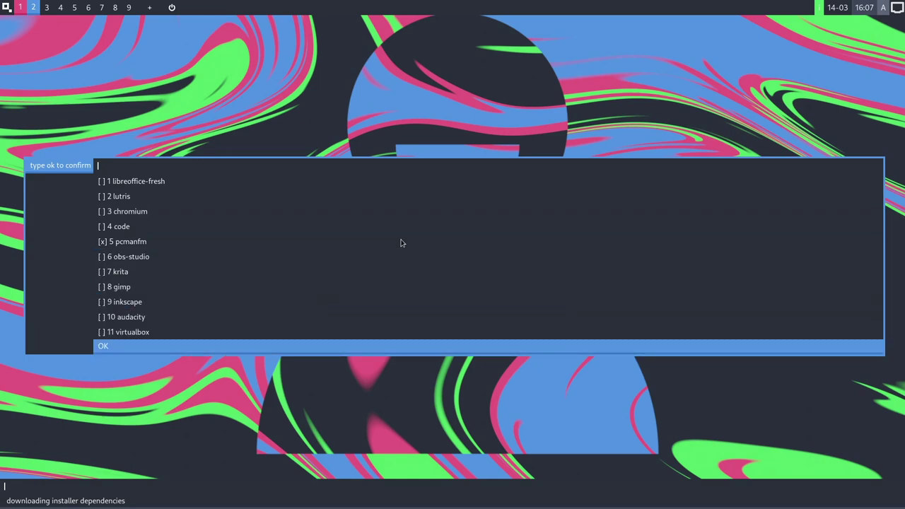
key("Return")
key("Down")
key("Down")
key("Down")
key("Down")
key("Down")
Step: Approve the Installation Summary with 'yes' to proceed
key("Return")
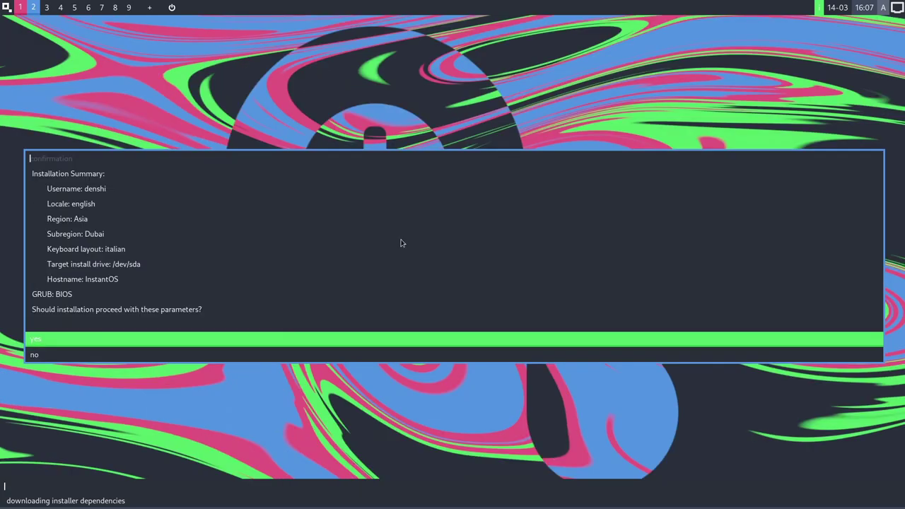
key("Down")
key("Up")
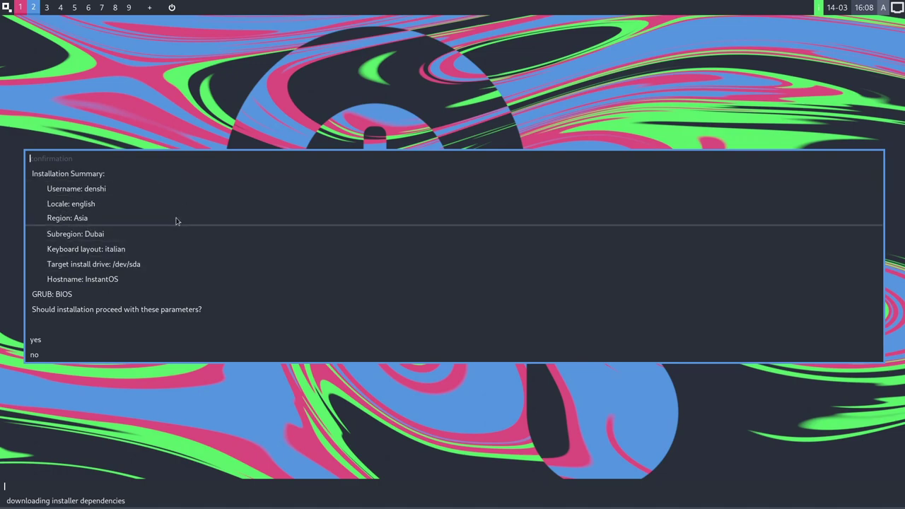
left_click(111, 340)
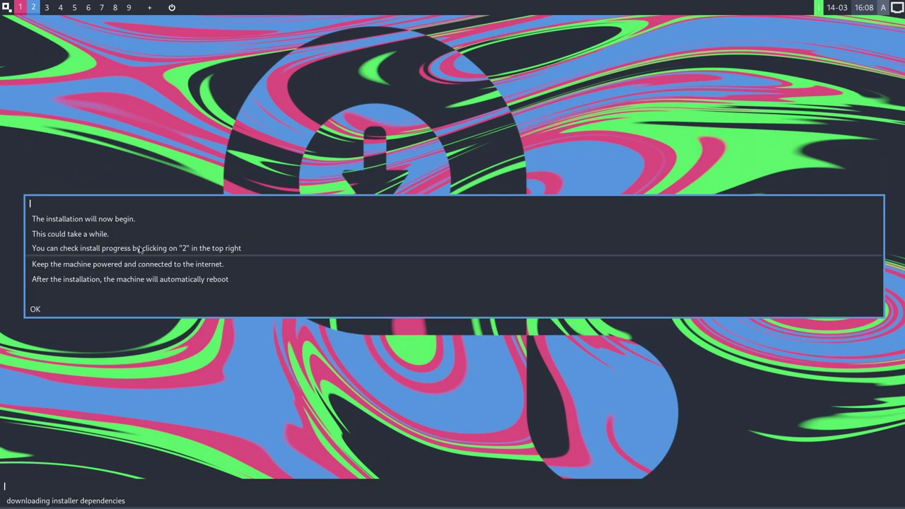
Step: Start installing, boot 'instantOS Linux' from GRUB, and accept the 1080p resolution
left_click(40, 309)
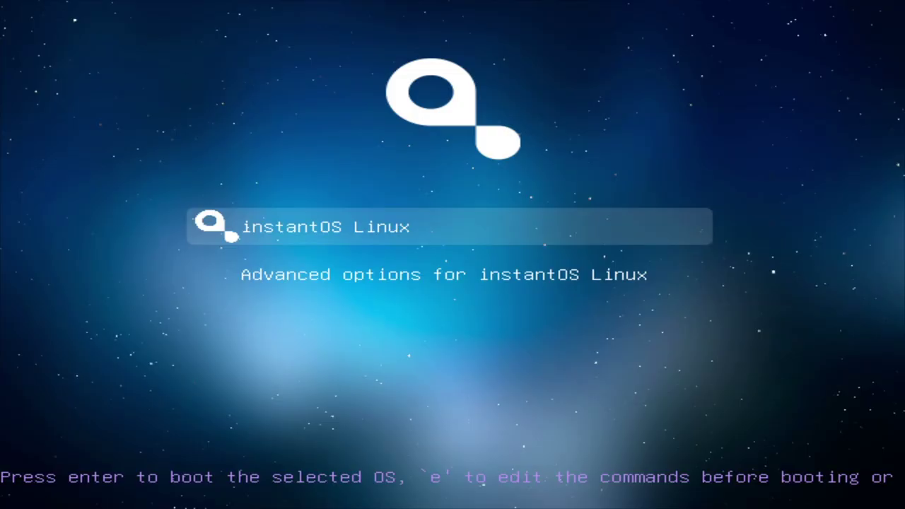
key("Down")
key("Up")
key("Down")
key("Up")
key("Down")
key("Up")
key("Down")
key("Up")
key("Down")
key("Up")
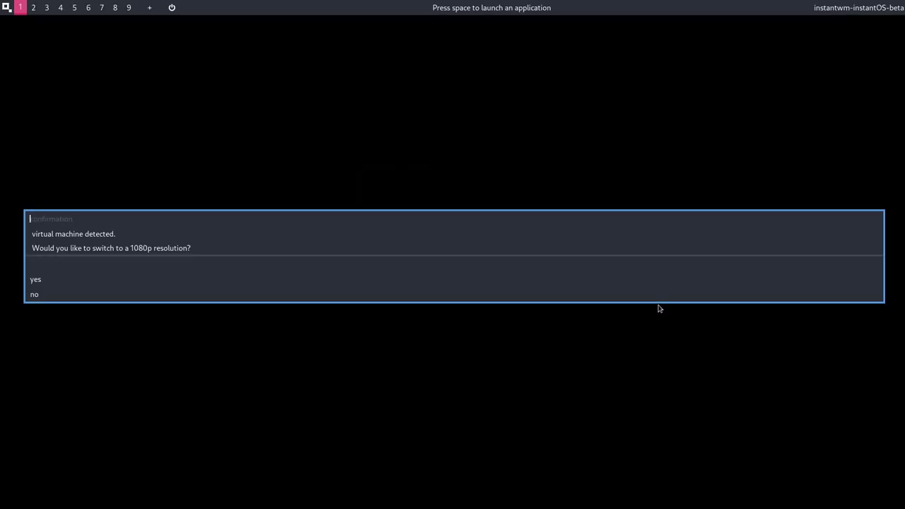
key("Return")
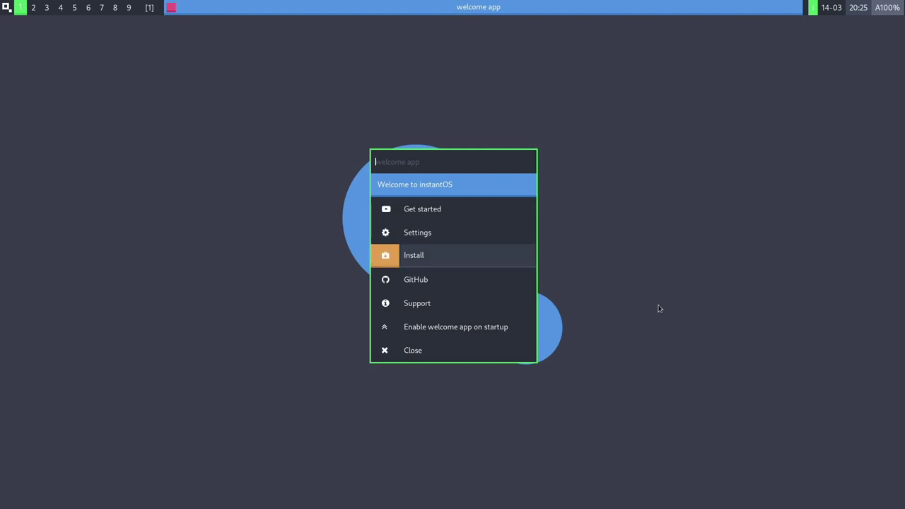
key("Up")
Step: Open the Settings panel from the welcome app
key("Down")
key("Up")
key("Up")
key("Up")
key("Up")
key("Down")
key("Up")
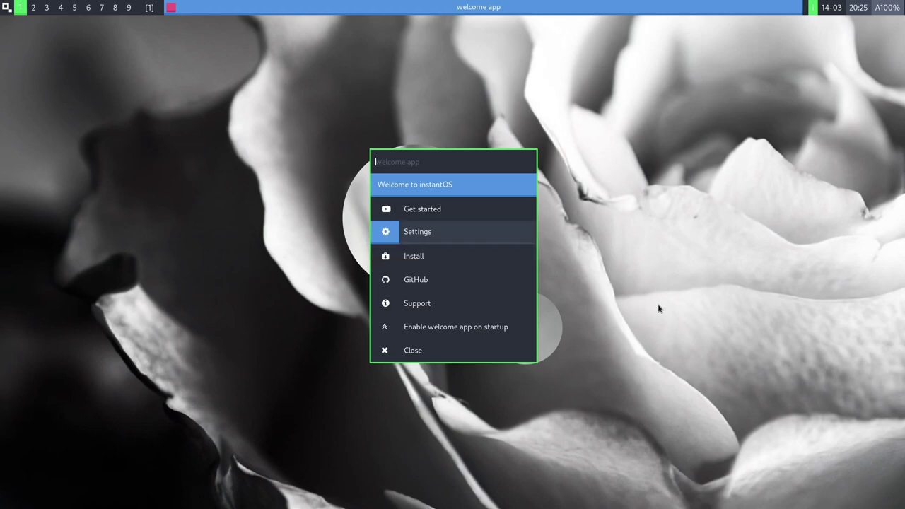
key("Return")
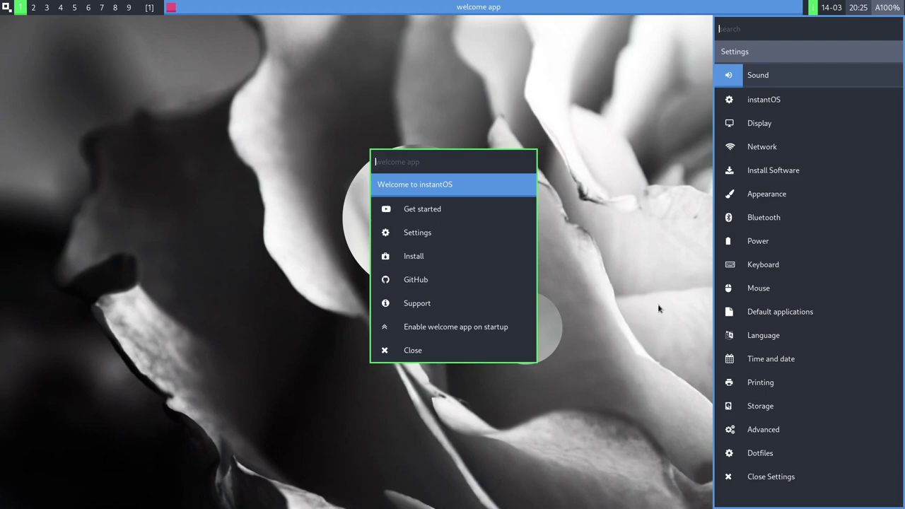
Step: Open Sound > System audio to launch Volume Control with the Dummy Output
key("Down")
key("Down")
key("Down")
key("Up")
key("Up")
key("Down")
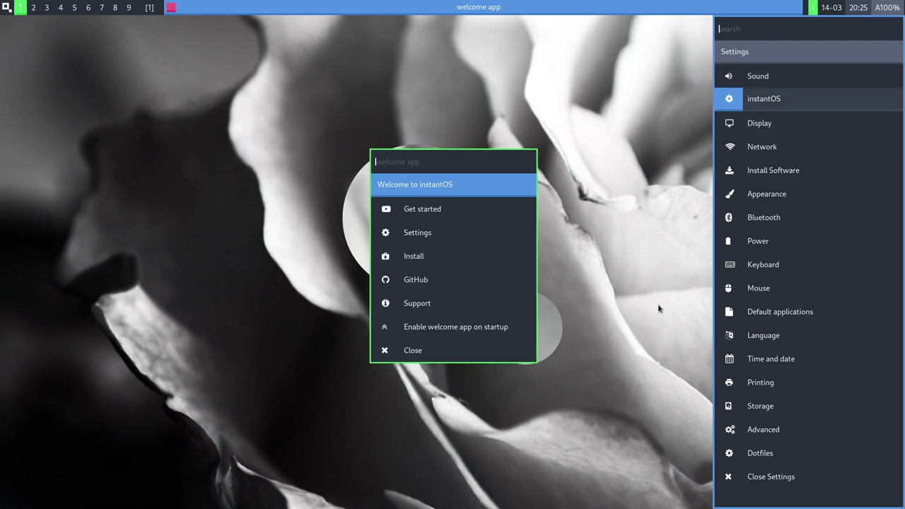
key("Down")
key("Down")
key("Down")
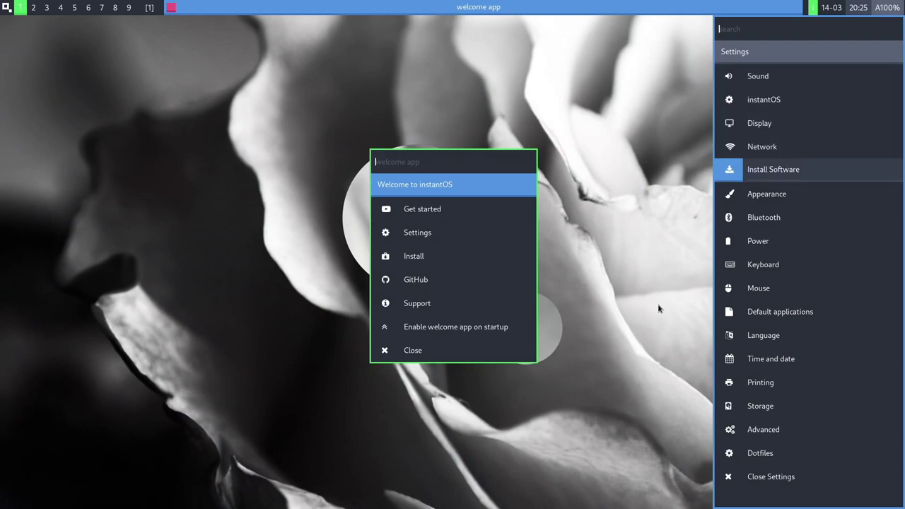
key("Down")
key("Down")
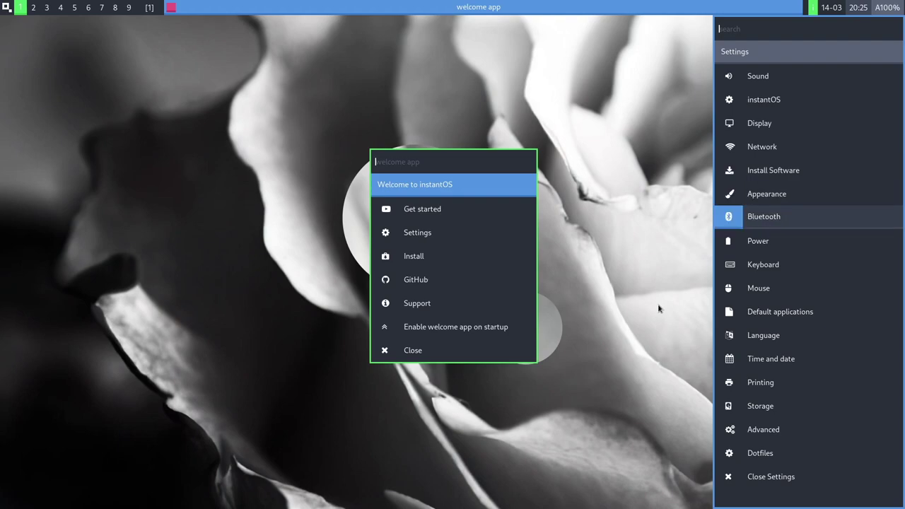
key("Down")
key("Down")
key("Down")
key("Down")
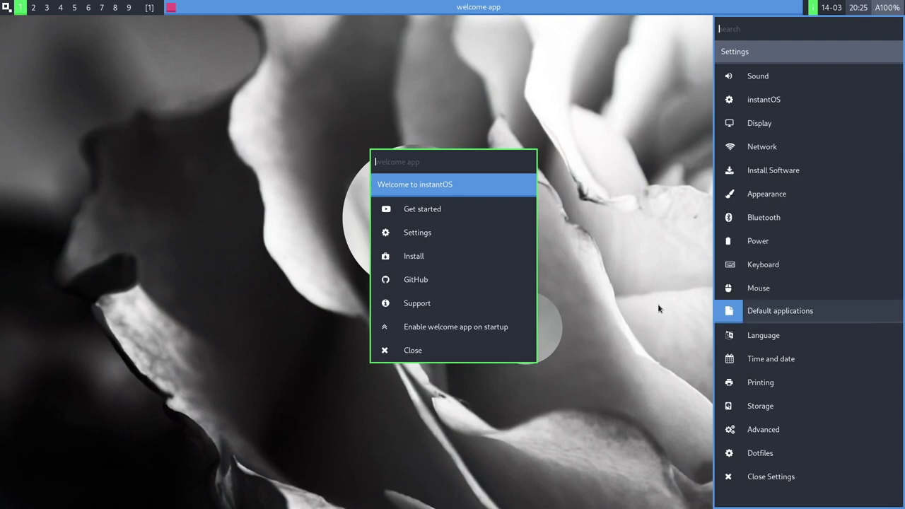
key("Down")
key("Down")
key("Down")
key("Down")
key("Down")
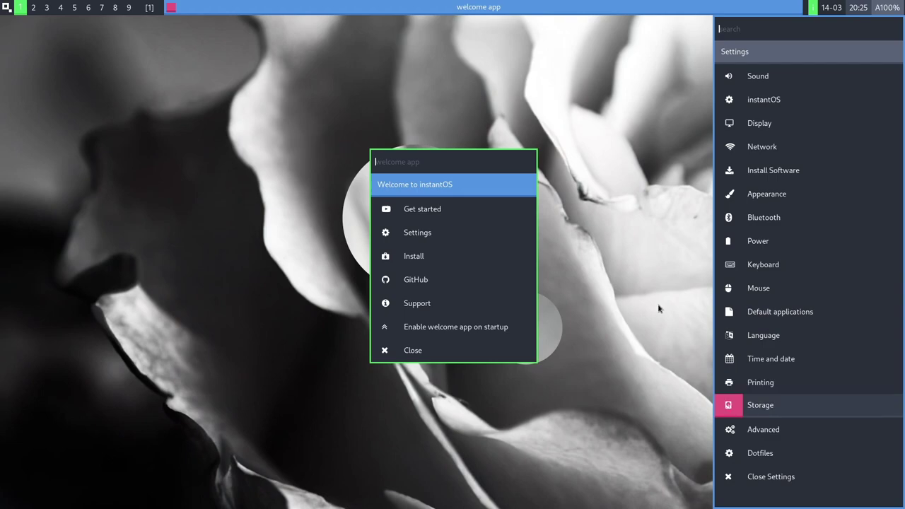
key("Down")
key("Down")
key("Up")
key("Up")
key("Home")
key("Down")
key("Down")
key("Home")
key("Return")
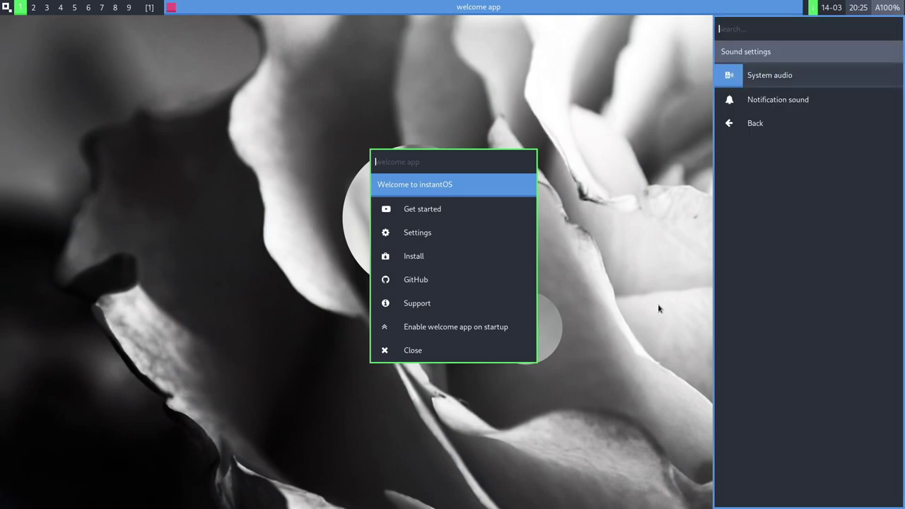
key("Return")
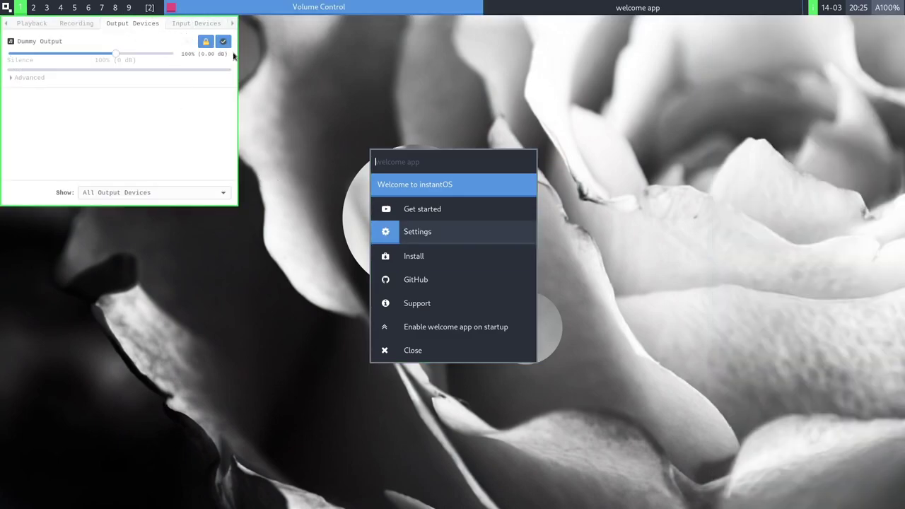
Step: From the welcome app, open the settings panel and start the network applet
key("Down")
key("Down")
key("Down")
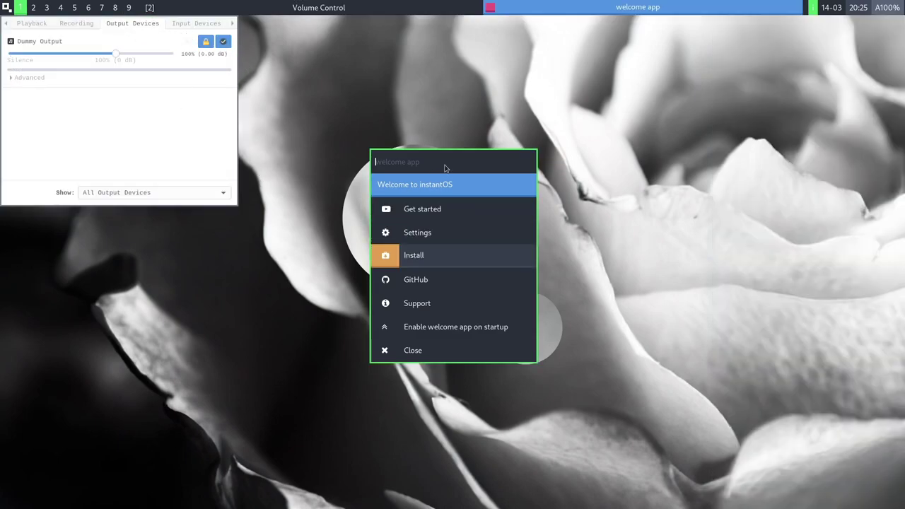
key("Up")
key("Return")
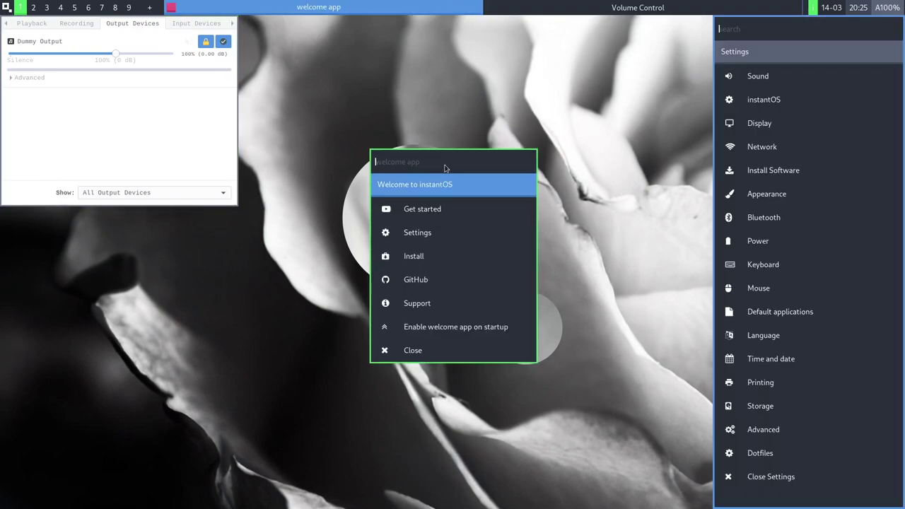
key("Down")
key("Down")
key("Down")
key("Down")
key("Return")
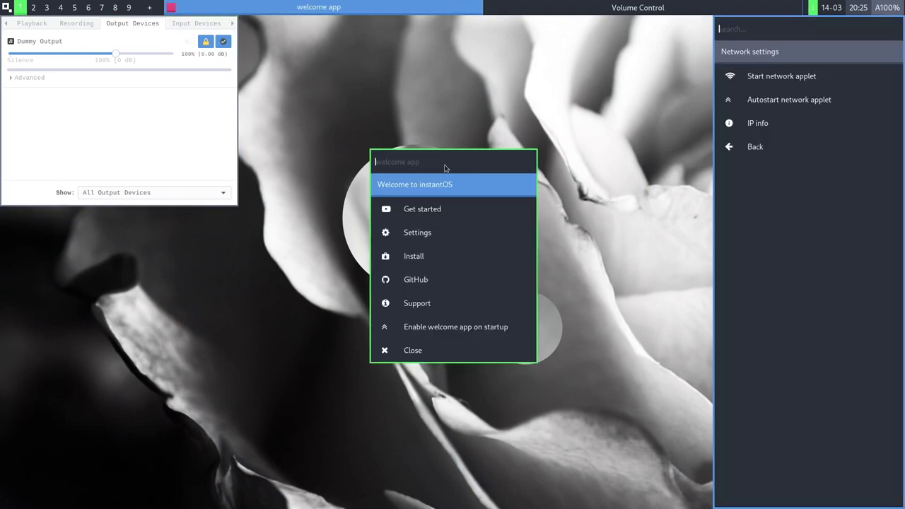
key("Down")
key("Return")
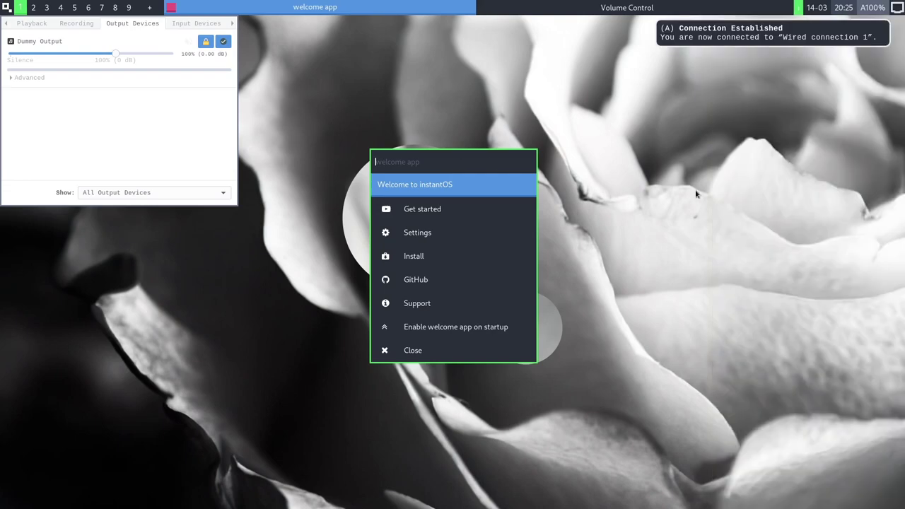
Step: Open and dismiss the tray applet menus, leaving Volume Control showing Dummy Output at 100%
left_click(897, 7)
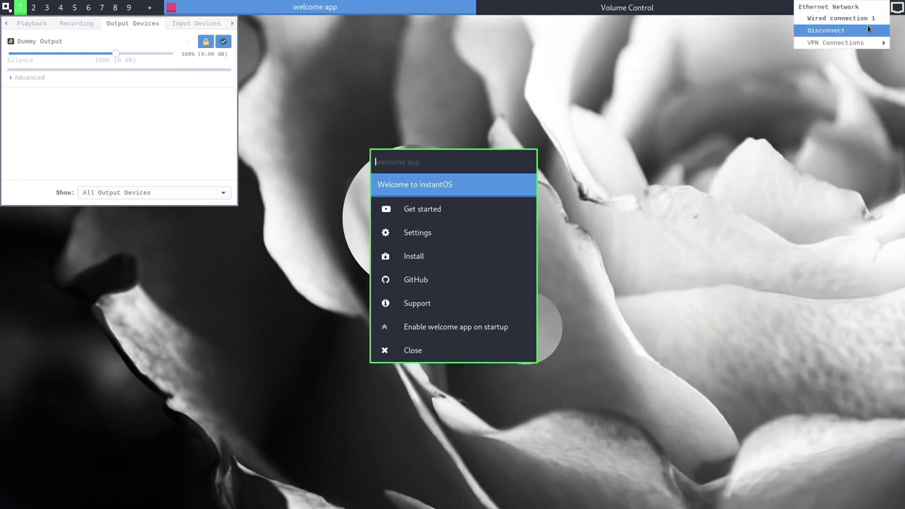
left_click(902, 39)
left_click(897, 8)
left_click(879, 113)
right_click(899, 13)
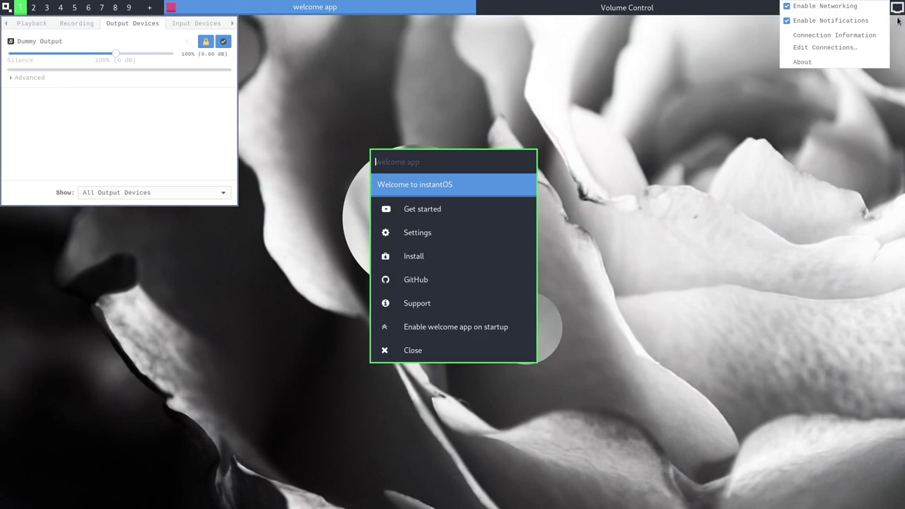
left_click(898, 23)
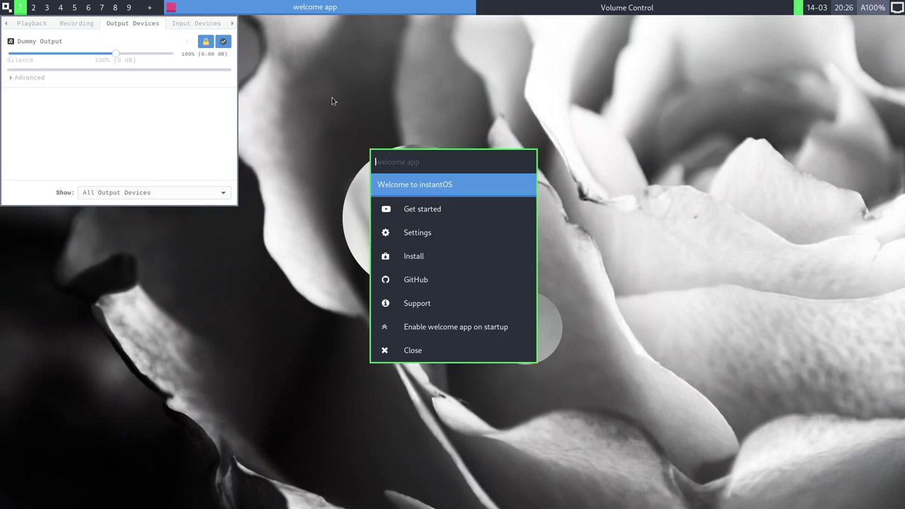
Step: Search 'st' in the application launcher and launch the st terminal
key("super+a")
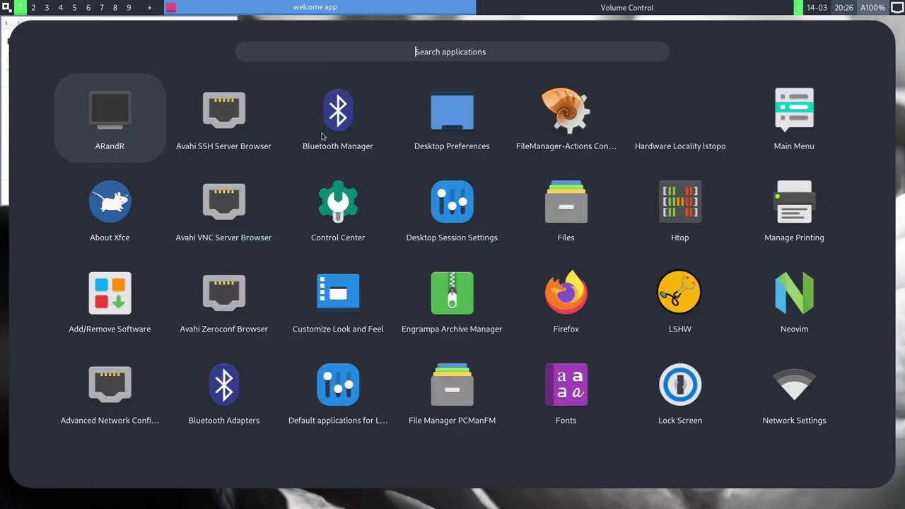
key("Down")
key("Down")
key("Down")
key("Down")
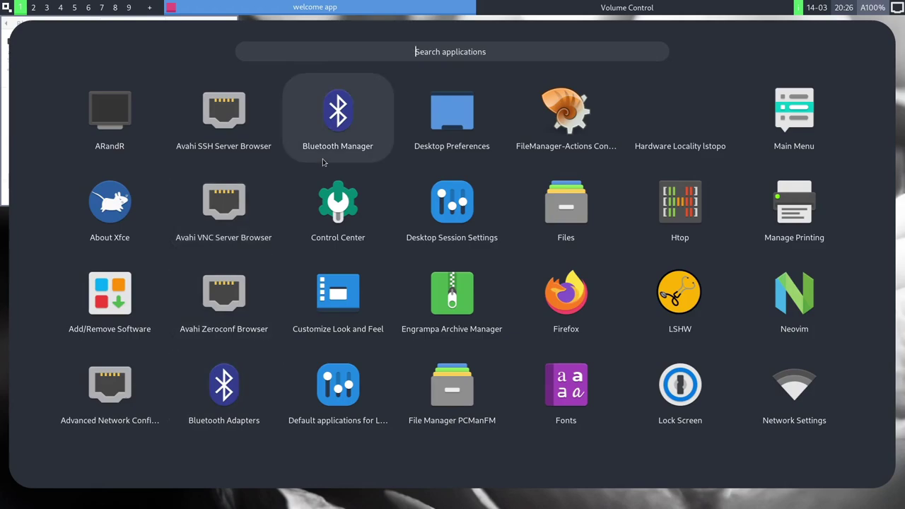
key("Down")
key("Down")
key("Down")
key("Down")
key("Down")
key("Down")
key("Down")
key("Down")
key("Down")
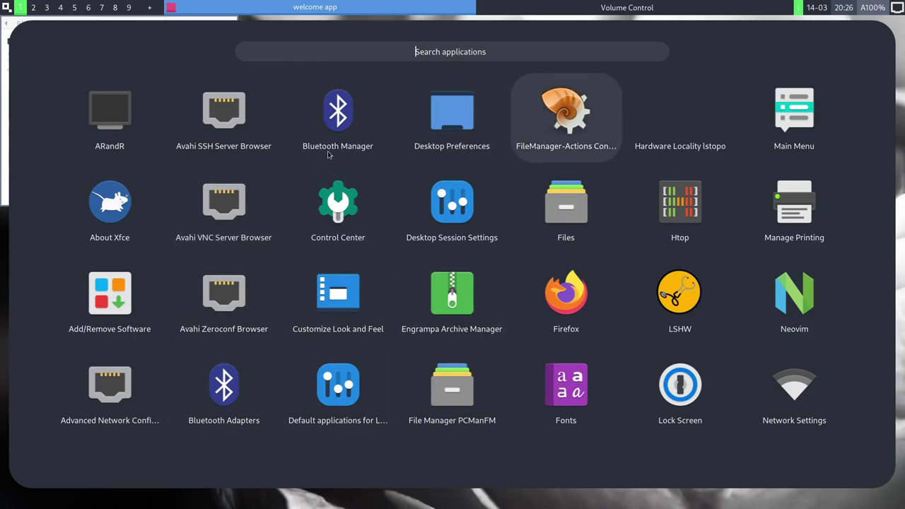
key("Down")
key("Down")
key("Down")
type("st")
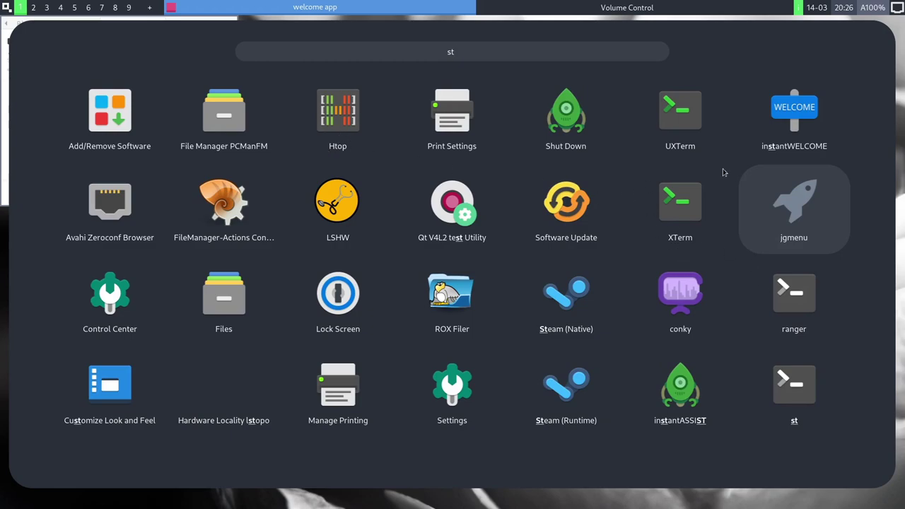
key("Down")
key("Down")
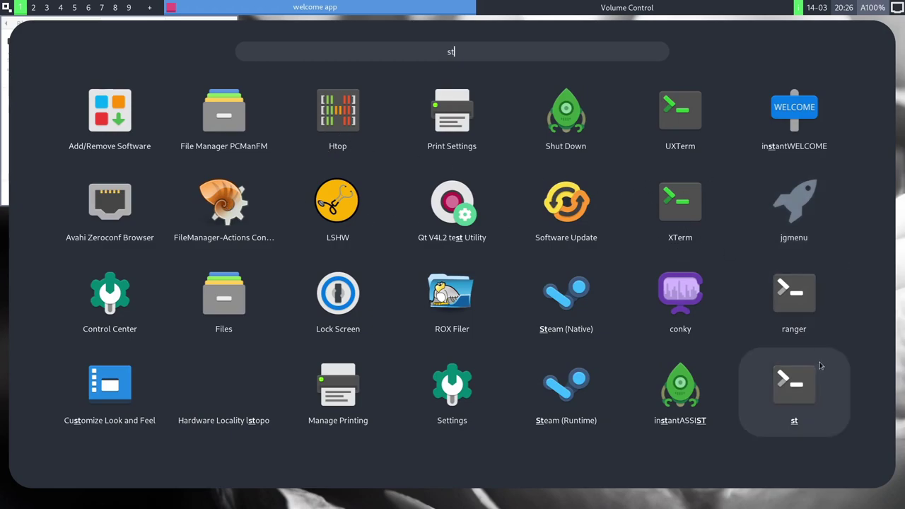
left_click(804, 381)
Step: Close the welcome menu and Volume Control, then highlight 'Don't show again' in quick-info
key("Escape")
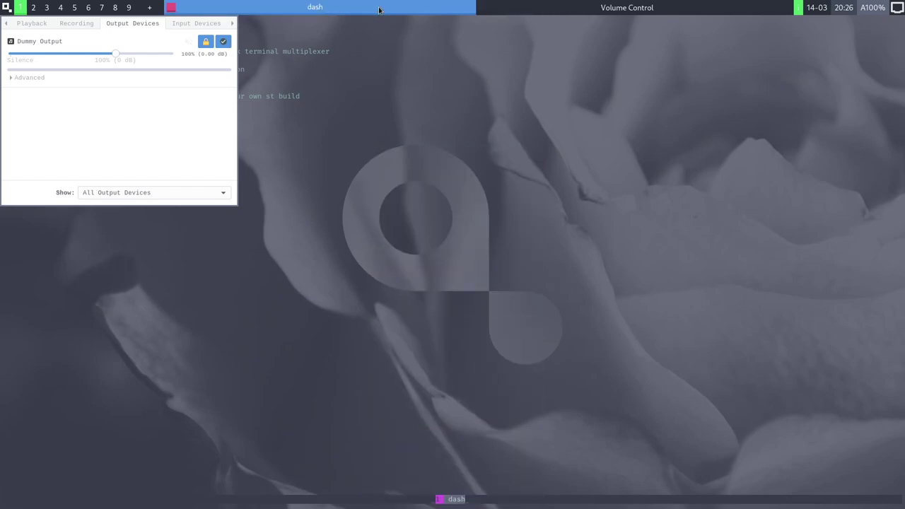
left_click(588, 9)
key("super+q")
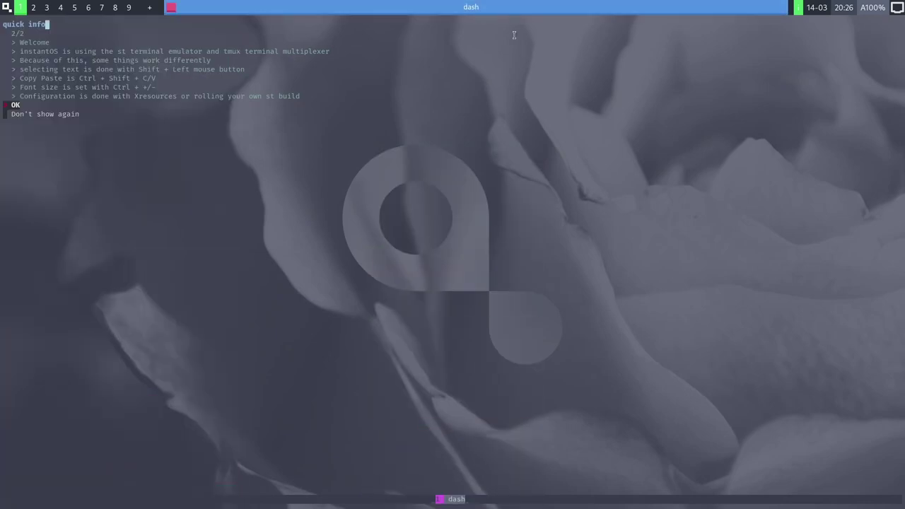
key("Down")
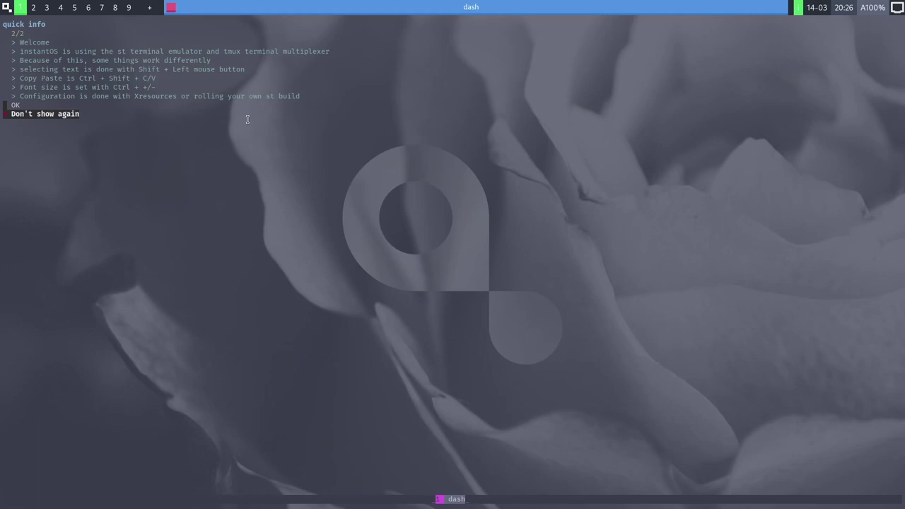
Step: Turn off the quick-info notice permanently, run neofetch, and clear the screen
key("Return")
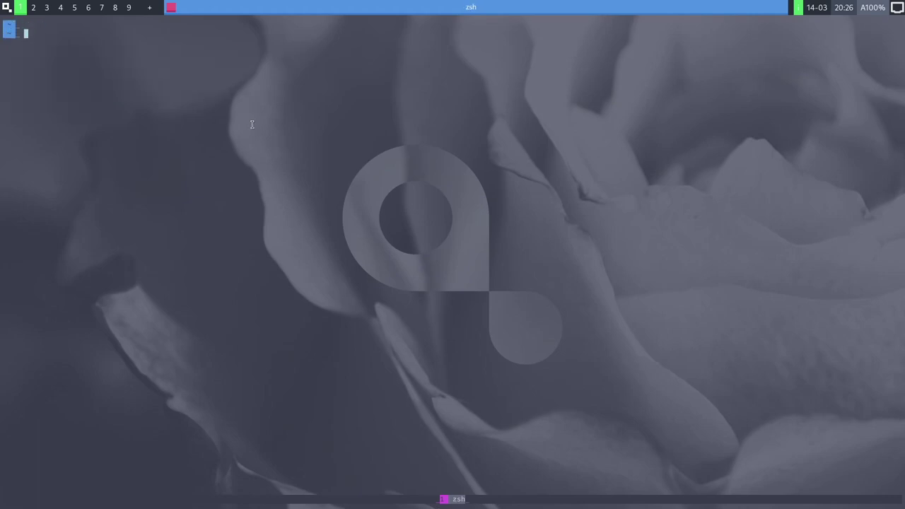
type("neofetch")
key("Return")
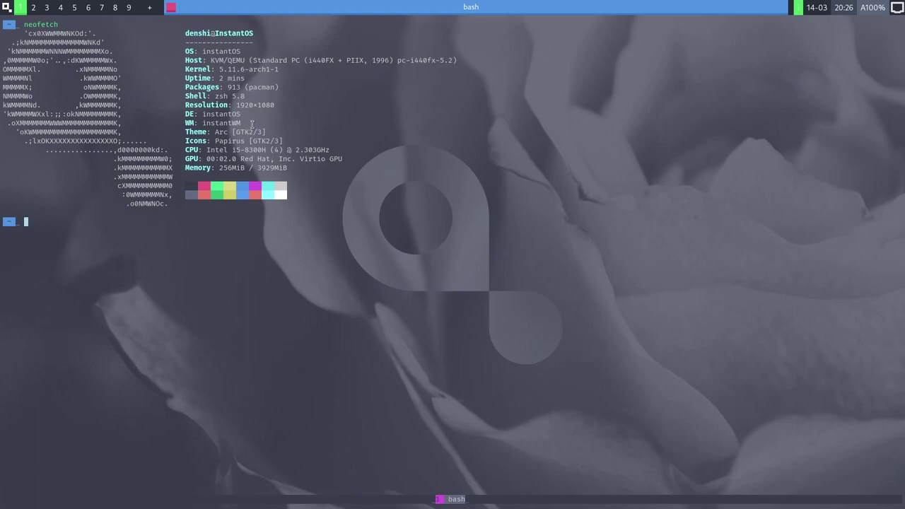
key("ctrl+l")
Step: Install the package with 'yay -S nextcloud-client', then clear the screen and type nextcloud
type("yay ")
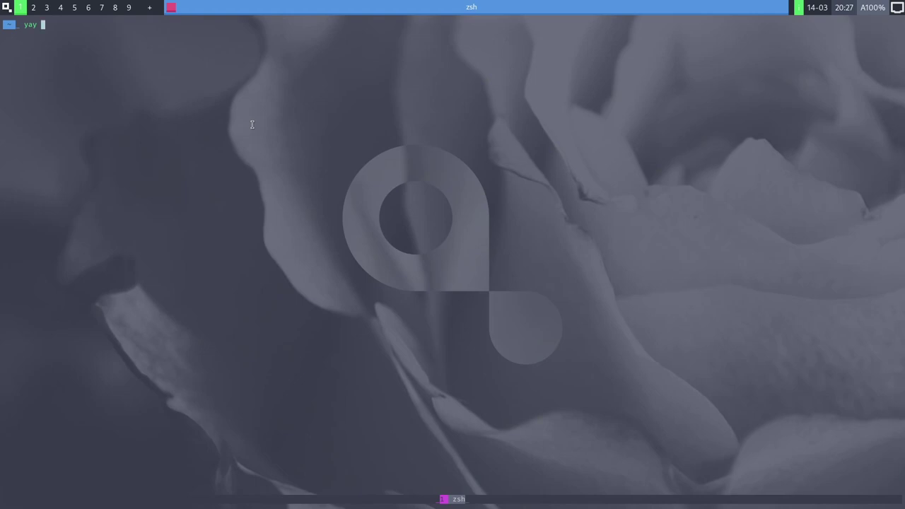
type("-S")
key("BackSpace")
key("BackSpace")
type("-Ss")
key("BackSpace")
key("BackSpace")
key("BackSpace")
type("-Ss")
key("BackSpace")
key("BackSpace")
key("BackSpace")
type("-S nextcloud/")
key("BackSpace")
type("-client")
key("Return")
key("Return")
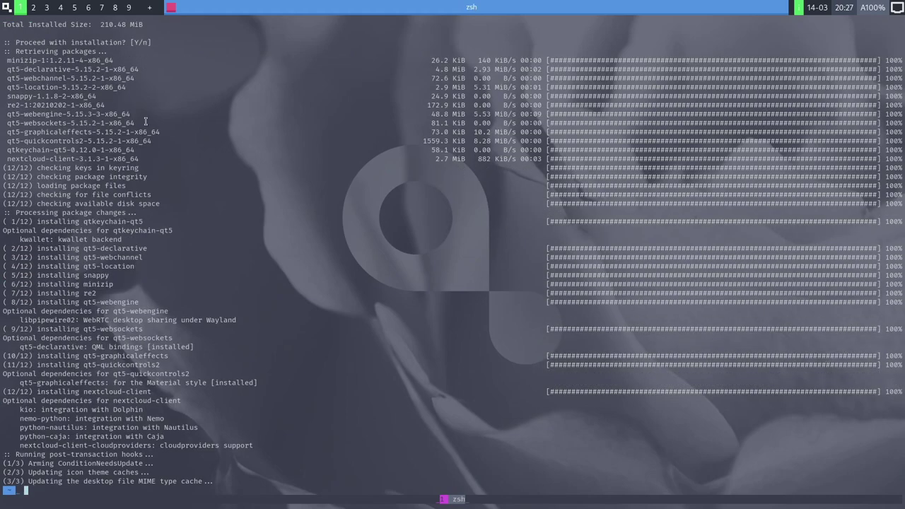
key("ctrl+l")
type("nextcloud")
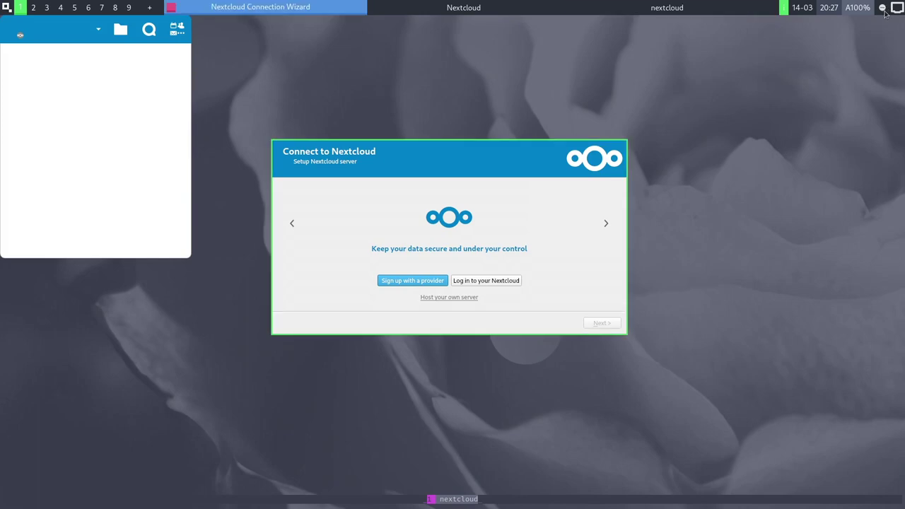
Step: Kill the terminal pane from the tmux menu and browse the full-screen app launcher
right_click(705, 125)
key("x")
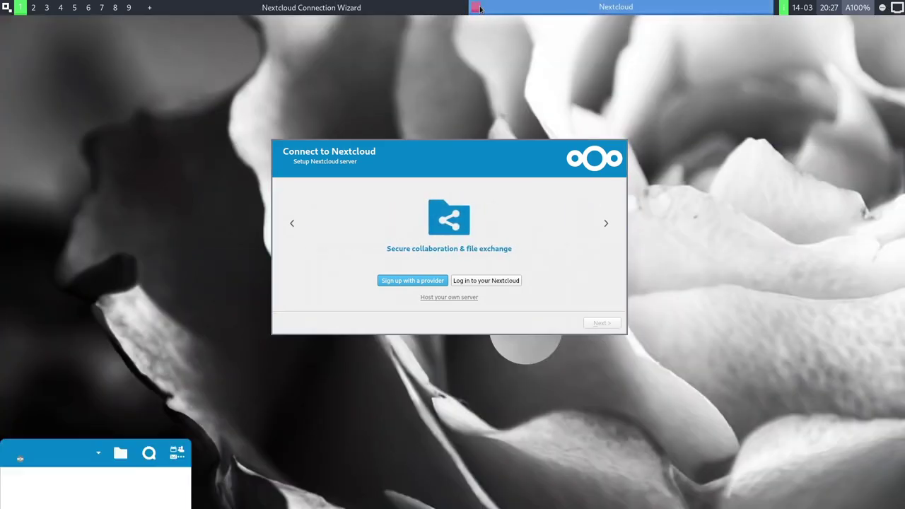
key("super")
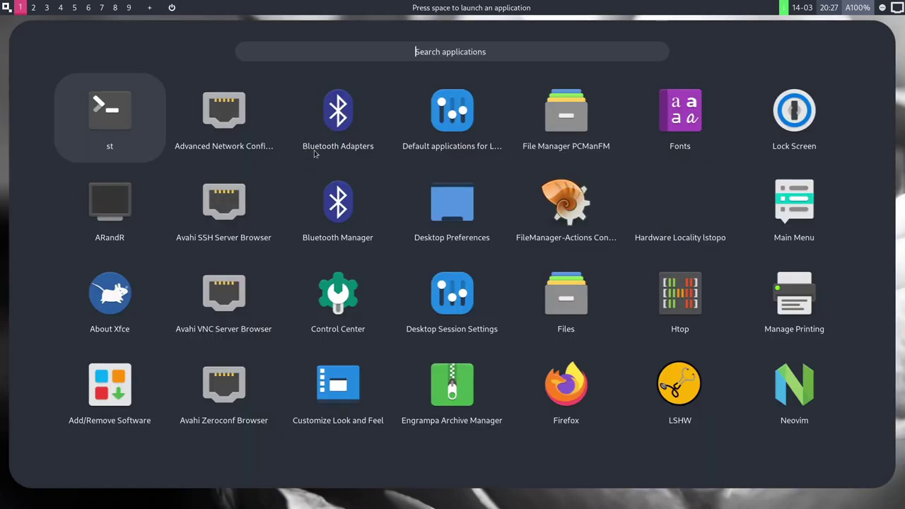
key("Down")
key("Down")
key("Up")
key("Up")
key("Down")
key("Down")
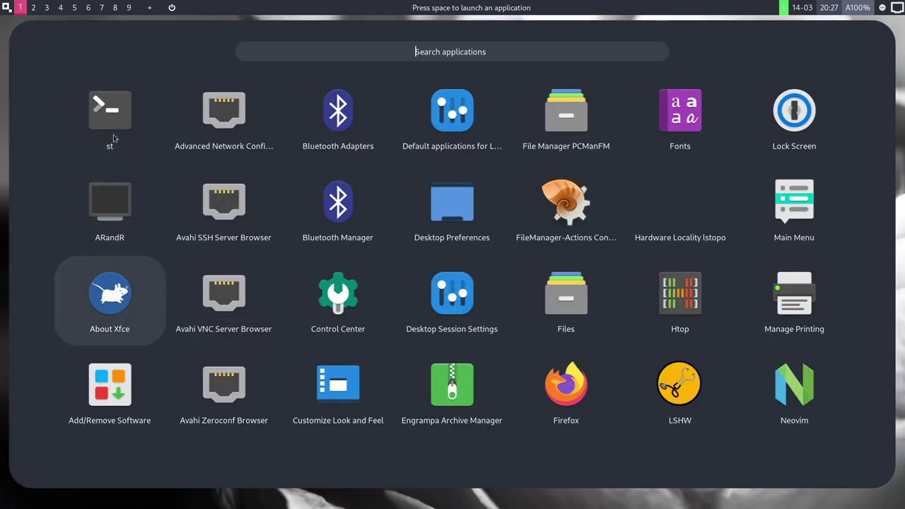
key("Up")
key("Down")
Step: Launch Add/Remove Software and scroll through the Photo & Video package list
left_click(127, 394)
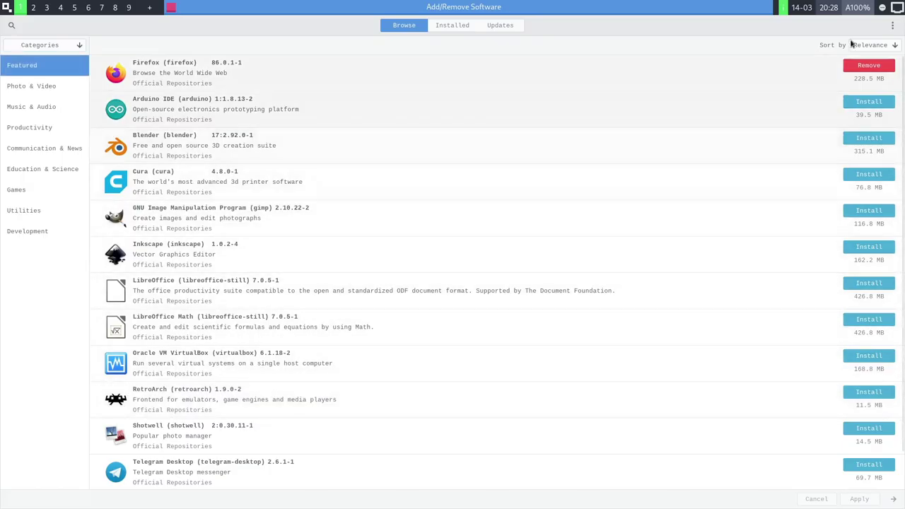
scroll(339, 388, "down", 1)
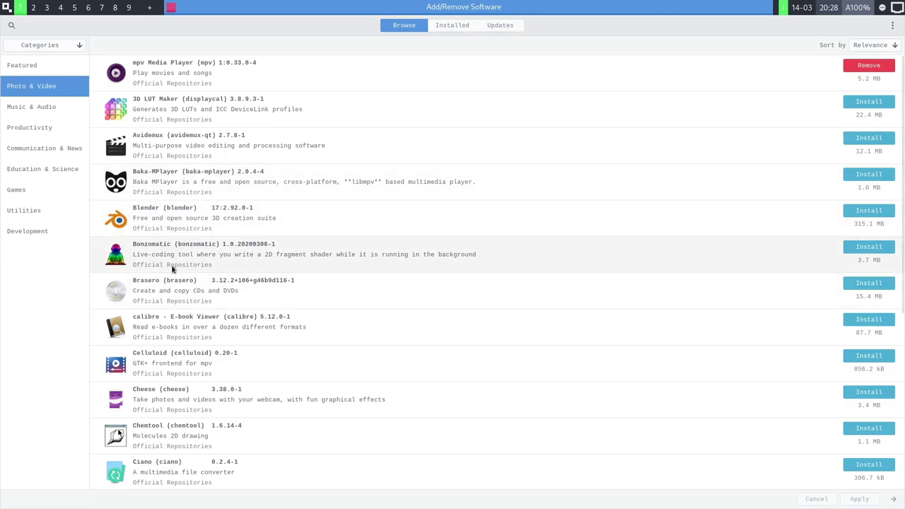
scroll(257, 362, "down", 15)
scroll(251, 353, "up", 8)
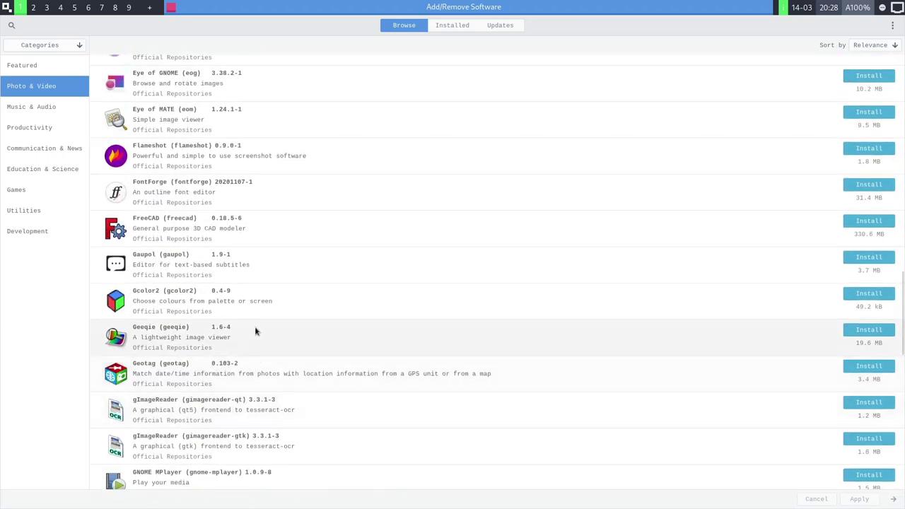
scroll(251, 282, "up", 5)
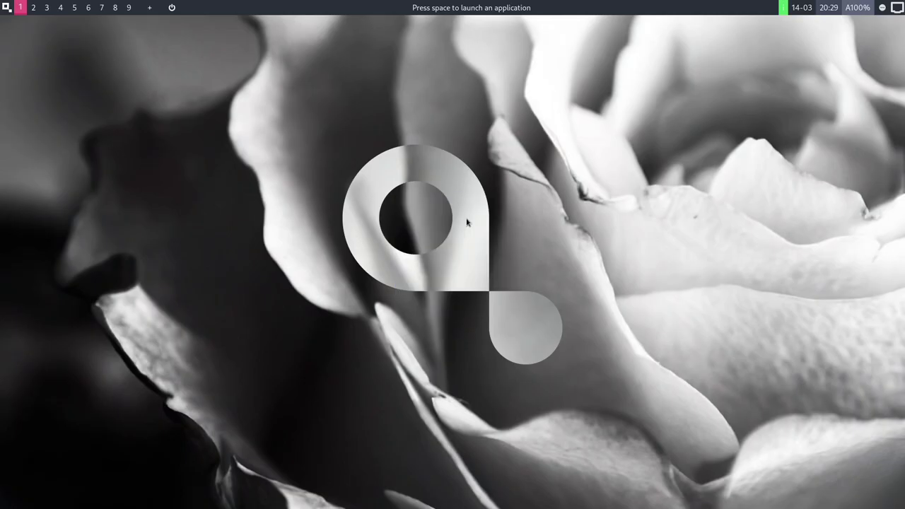
Step: Search 'firefox' in the app search list and launch Firefox
key("space")
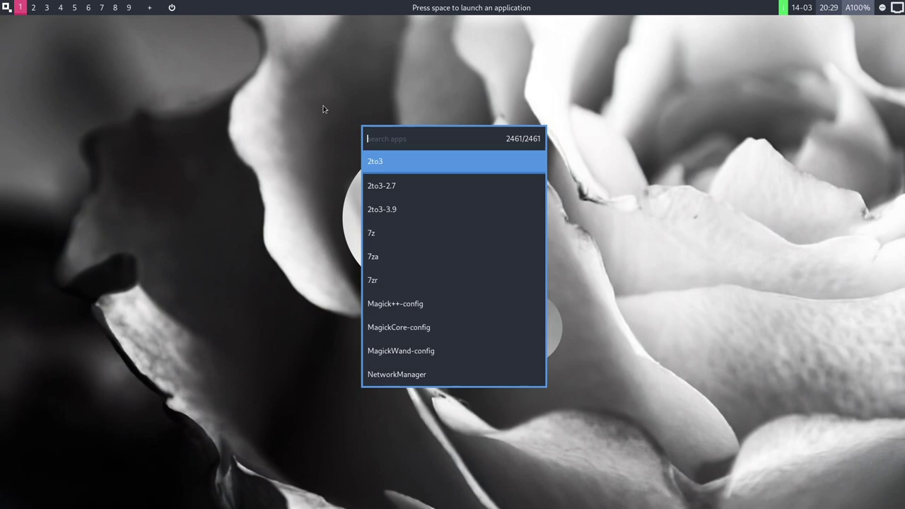
scroll(418, 202, "down", 5)
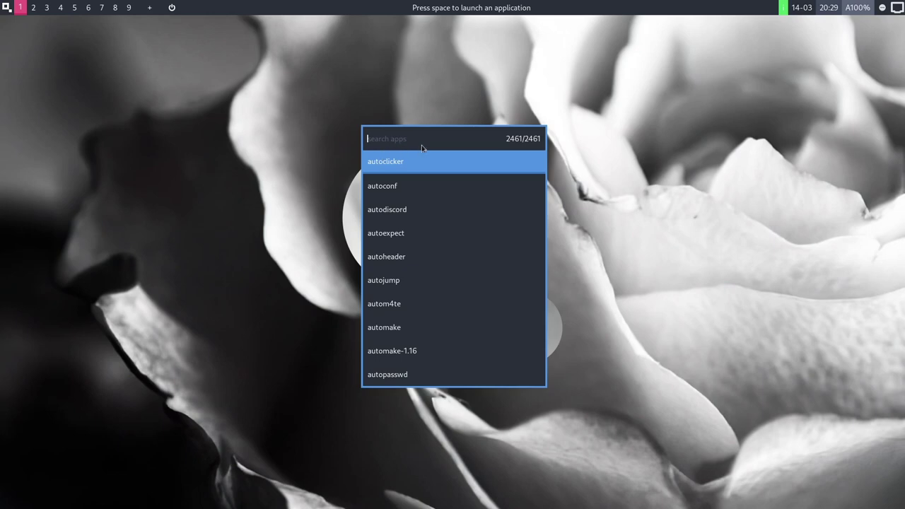
key("Escape")
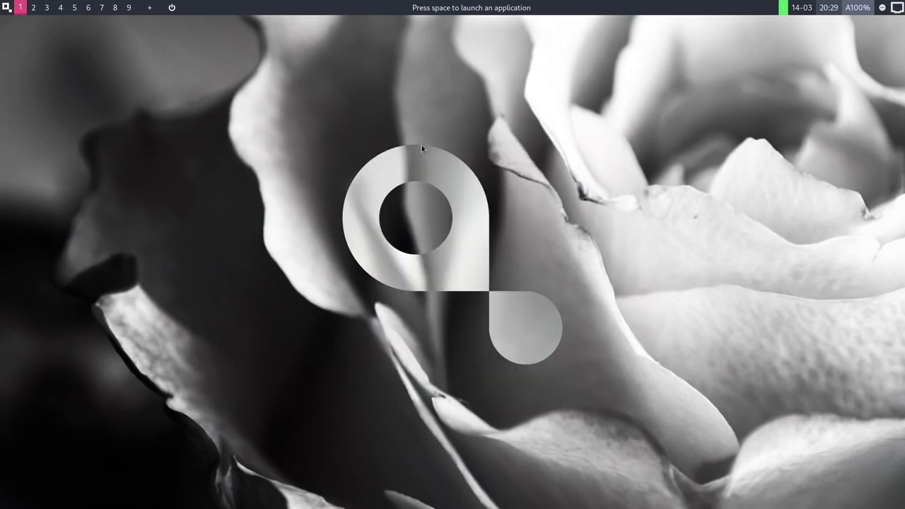
key("super+Return")
key("ctrl+d")
key("space")
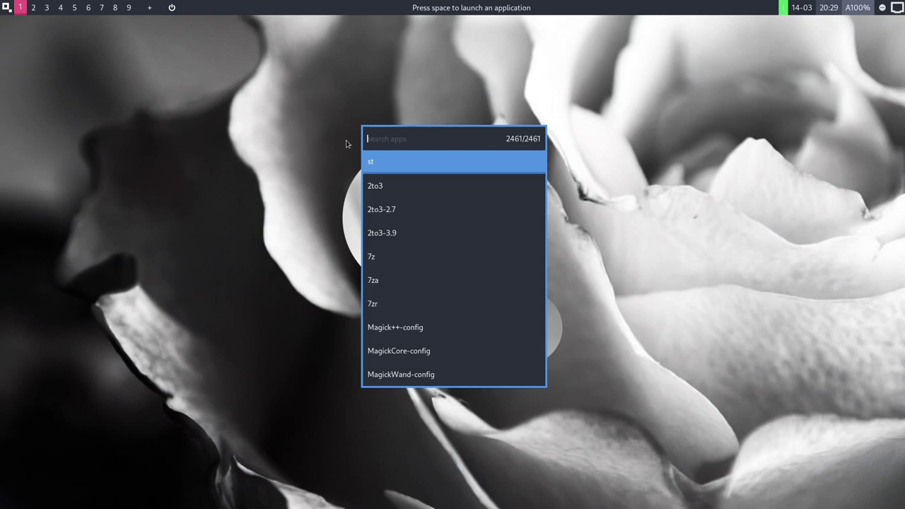
type("firefox")
key("Return")
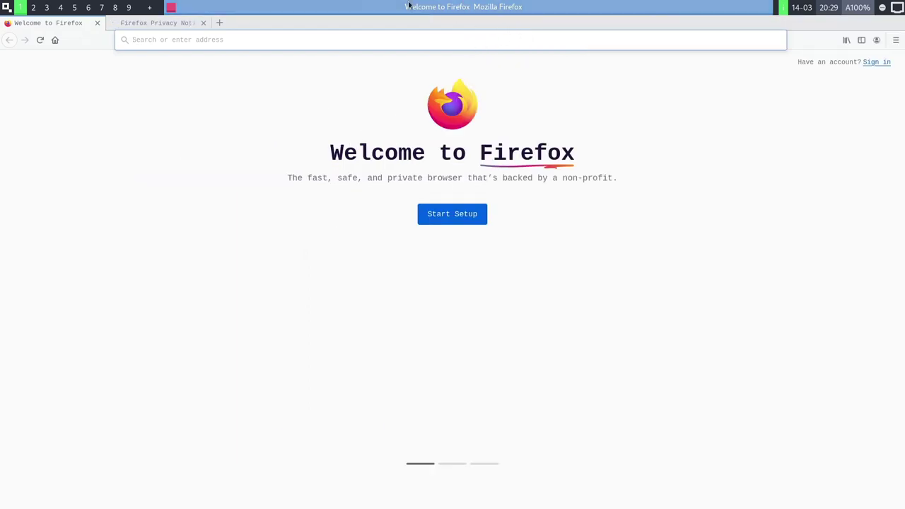
Step: Float the Firefox window, then resize it wider and shorter over the wallpaper
left_click_drag(385, 3, 384, 54)
key("super")
key("Escape")
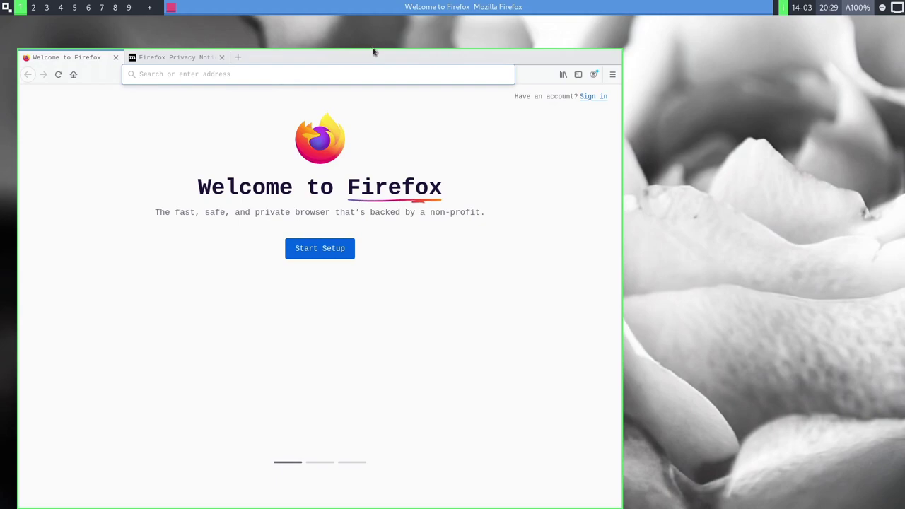
left_click_drag(515, 45, 676, 142)
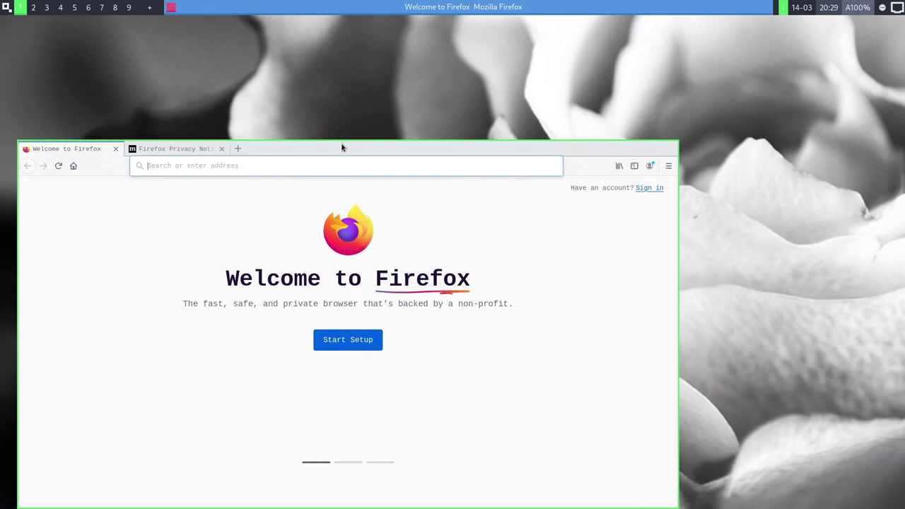